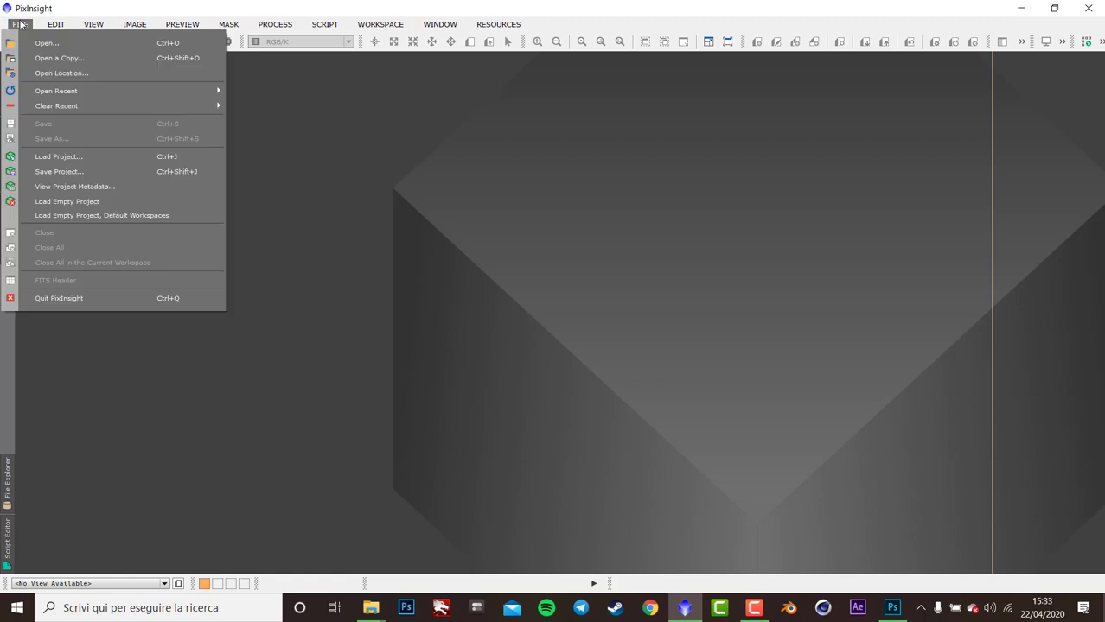
- Open the color_hst_11504_01_wfc3_uvis_f658n_f656n_f502n_sci.fits image from the Nebulosa Bug folder on the Desktop
{"action": "left_click", "coordinate": [39, 41]}
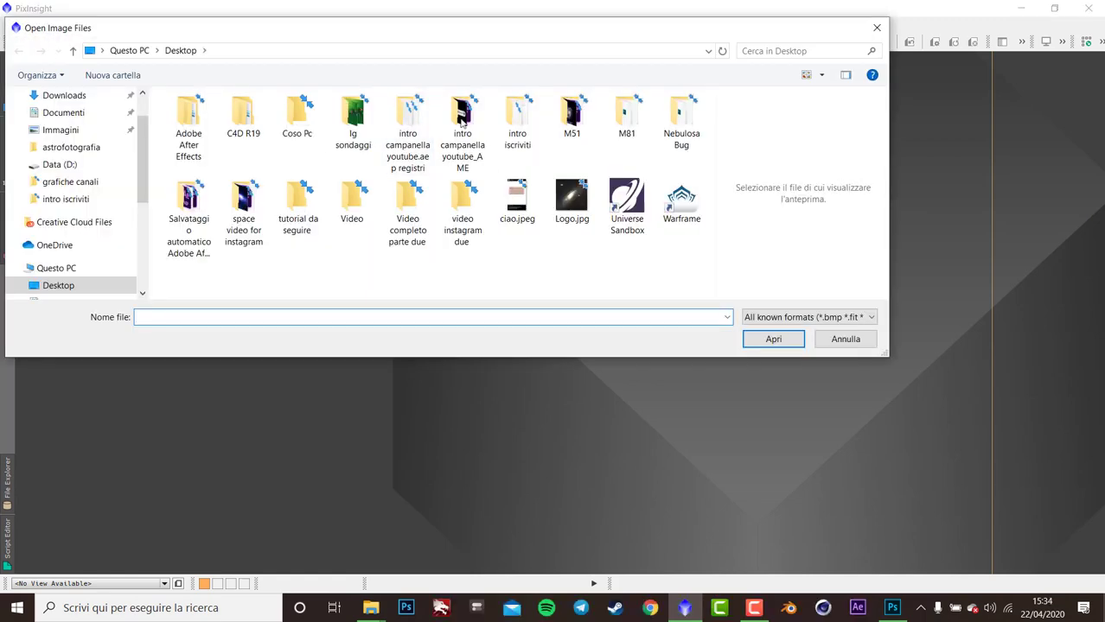
{"action": "double_click", "coordinate": [681, 113]}
{"action": "left_click", "coordinate": [286, 131]}
{"action": "left_click", "coordinate": [771, 339]}
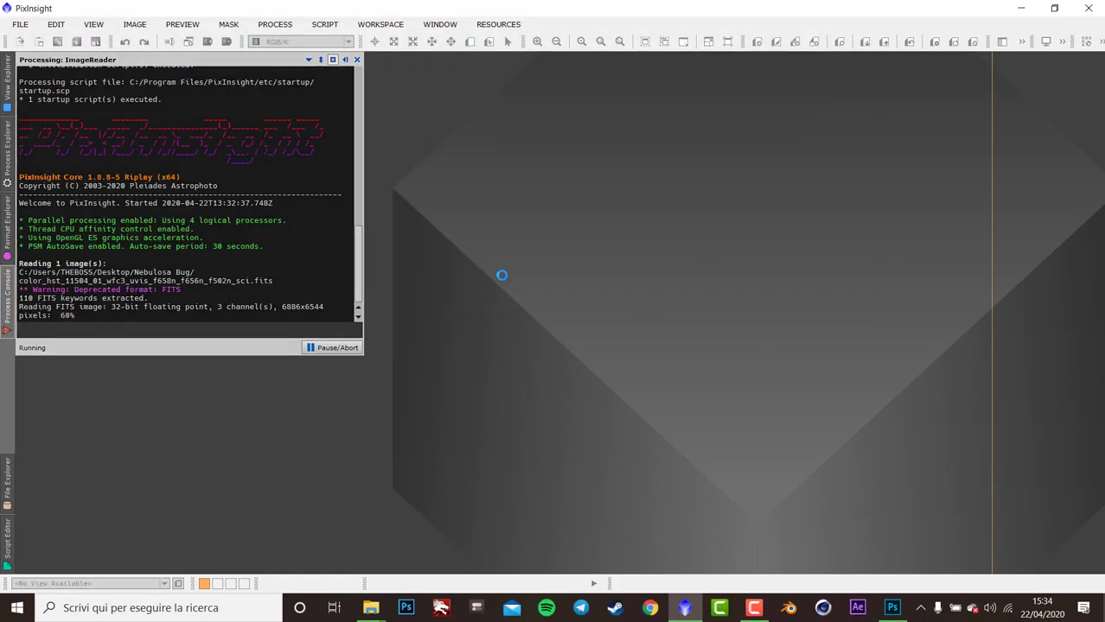
- Start saving the opened image under its existing name as a TIFF file in the Nebulosa Bug folder
{"action": "left_click", "coordinate": [21, 24]}
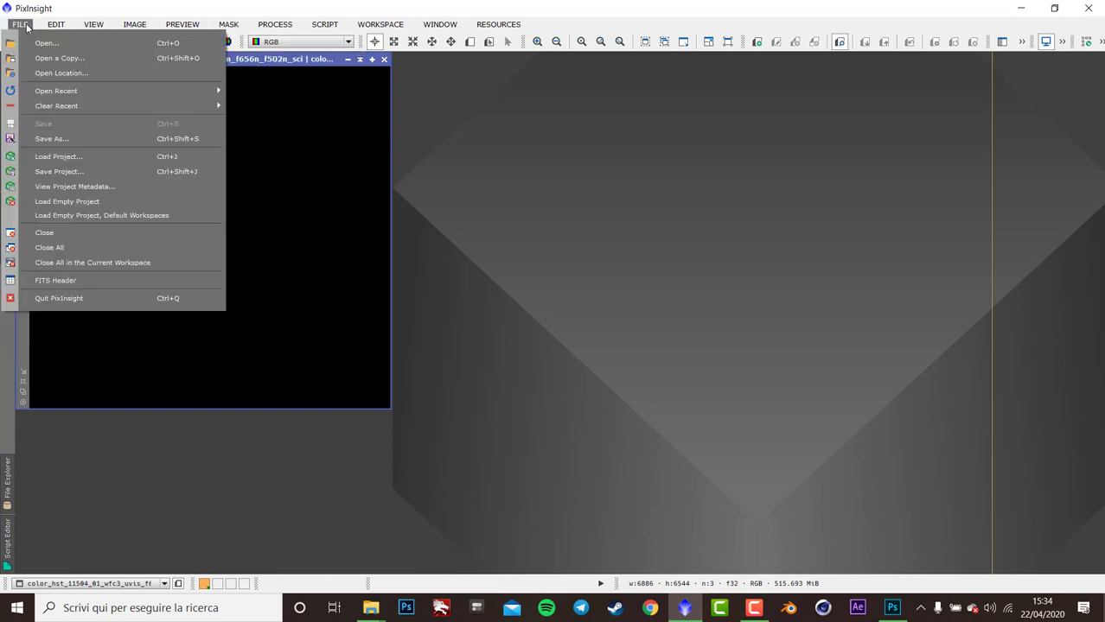
{"action": "left_click", "coordinate": [83, 139]}
{"action": "left_click", "coordinate": [260, 304]}
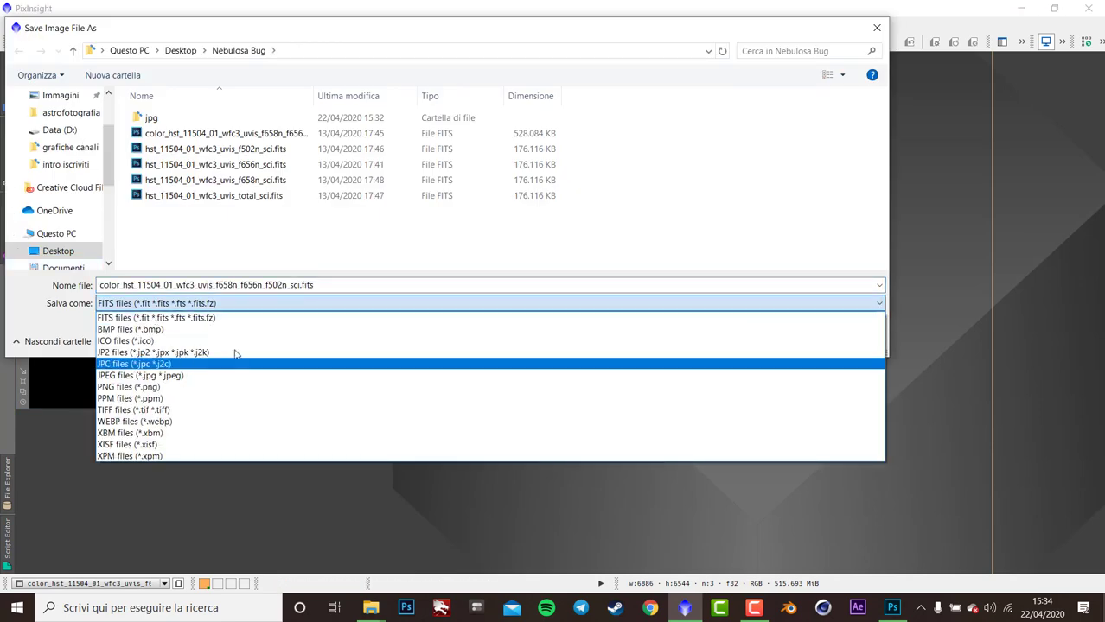
{"action": "left_click", "coordinate": [240, 410]}
- Create a new folder named "tiff file" inside Nebulosa Bug from the save dialog
{"action": "right_click", "coordinate": [145, 139]}
{"action": "mouse_move", "coordinate": [288, 290]}
{"action": "left_click", "coordinate": [347, 294]}
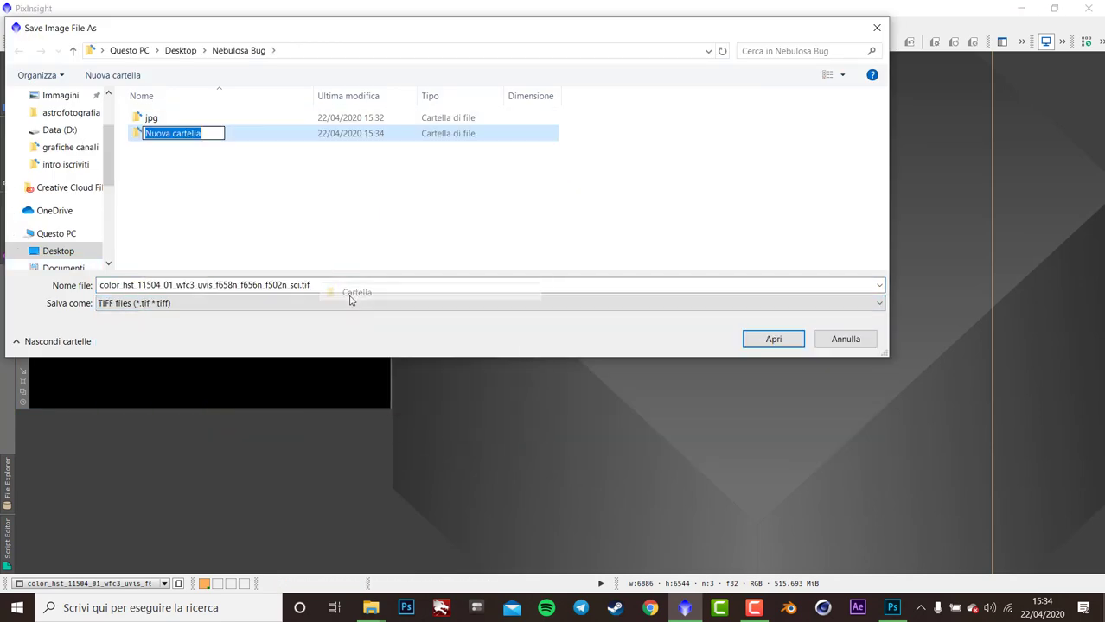
{"action": "type", "text": "tiff file"}
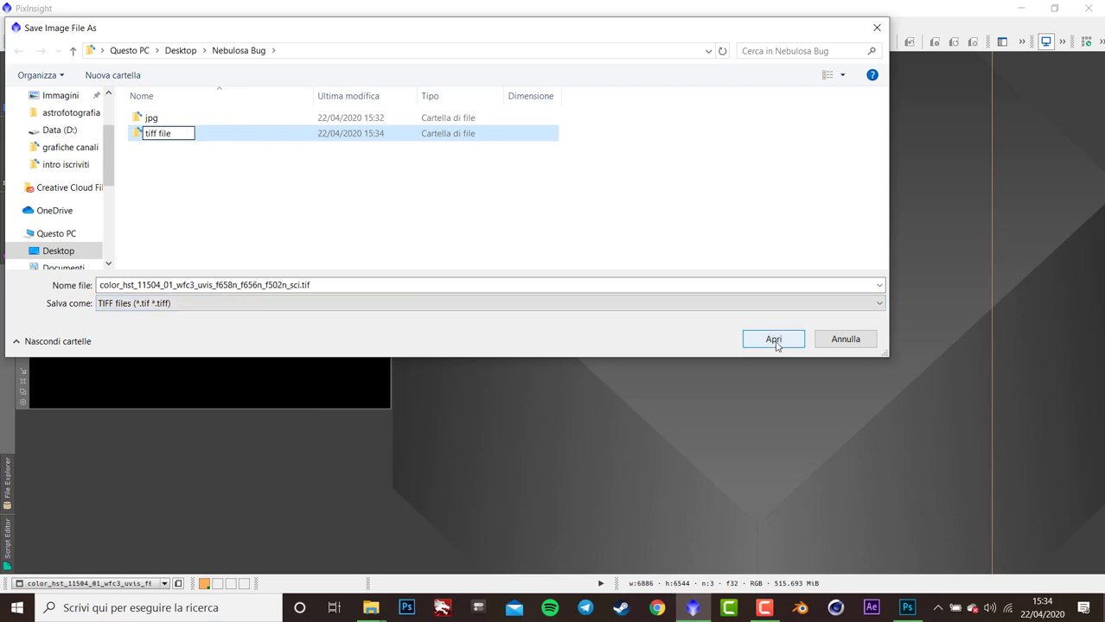
- Save the TIFF image into the tiff file folder and check the exported file in File Explorer
{"action": "left_click", "coordinate": [774, 339]}
{"action": "double_click", "coordinate": [399, 138]}
{"action": "left_click", "coordinate": [757, 340]}
{"action": "left_click", "coordinate": [611, 502]}
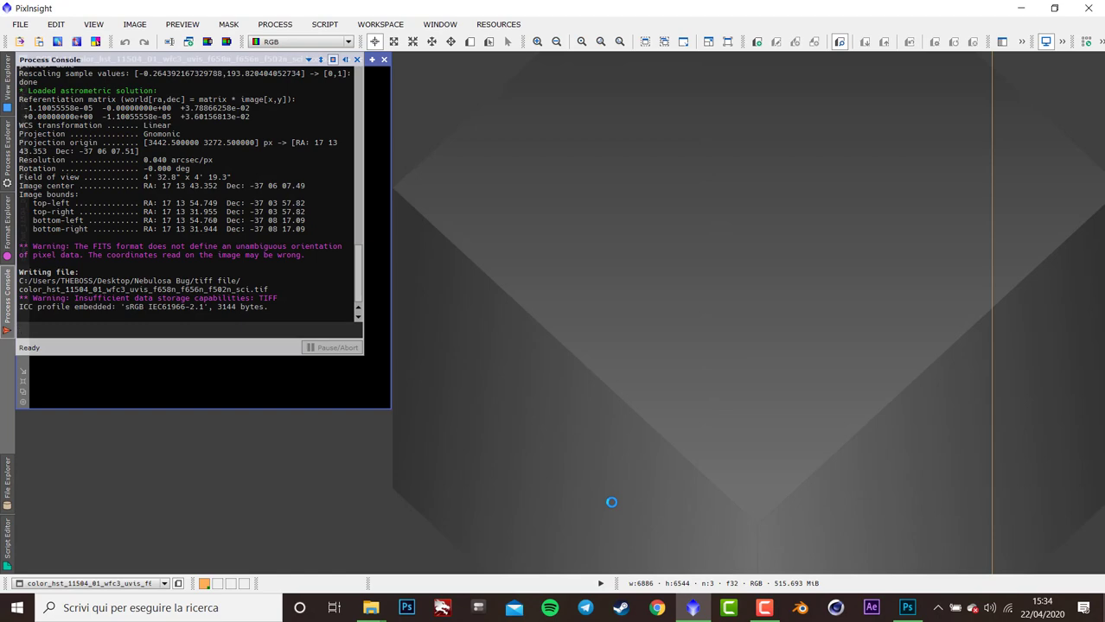
{"action": "left_click", "coordinate": [1021, 8]}
{"action": "double_click", "coordinate": [442, 198]}
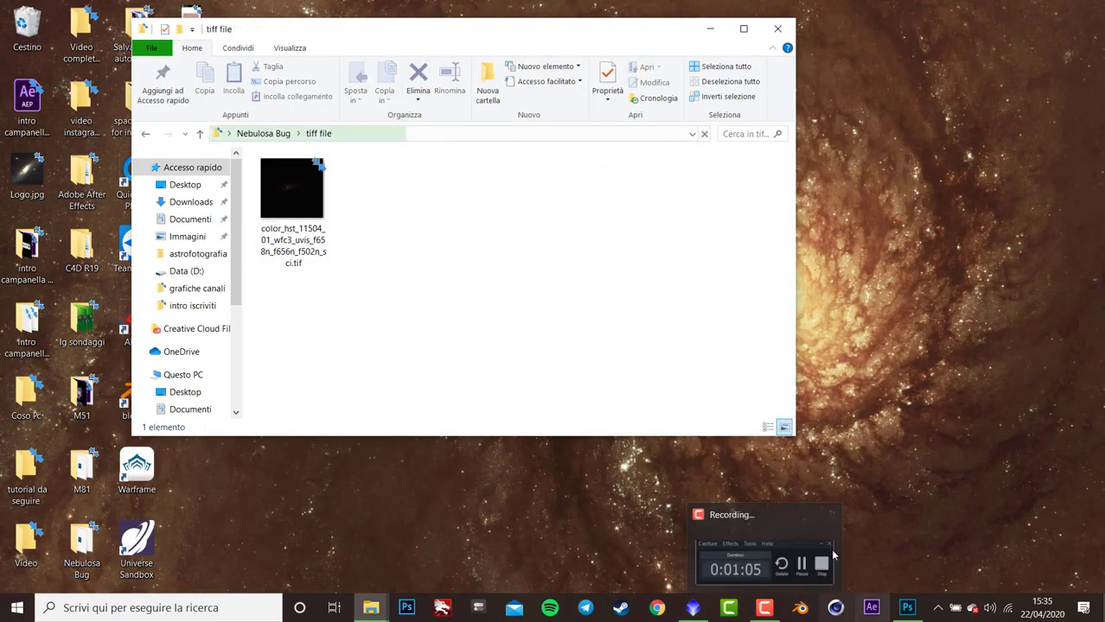
- Switch to Photoshop and open the exported color_hst .tif image from the tiff file folder inside Nebulosa Bug
{"action": "left_click", "coordinate": [906, 608]}
{"action": "left_click", "coordinate": [33, 8]}
{"action": "left_click", "coordinate": [44, 36]}
{"action": "scroll", "coordinate": [498, 179], "scroll_direction": "down", "scroll_amount": 3}
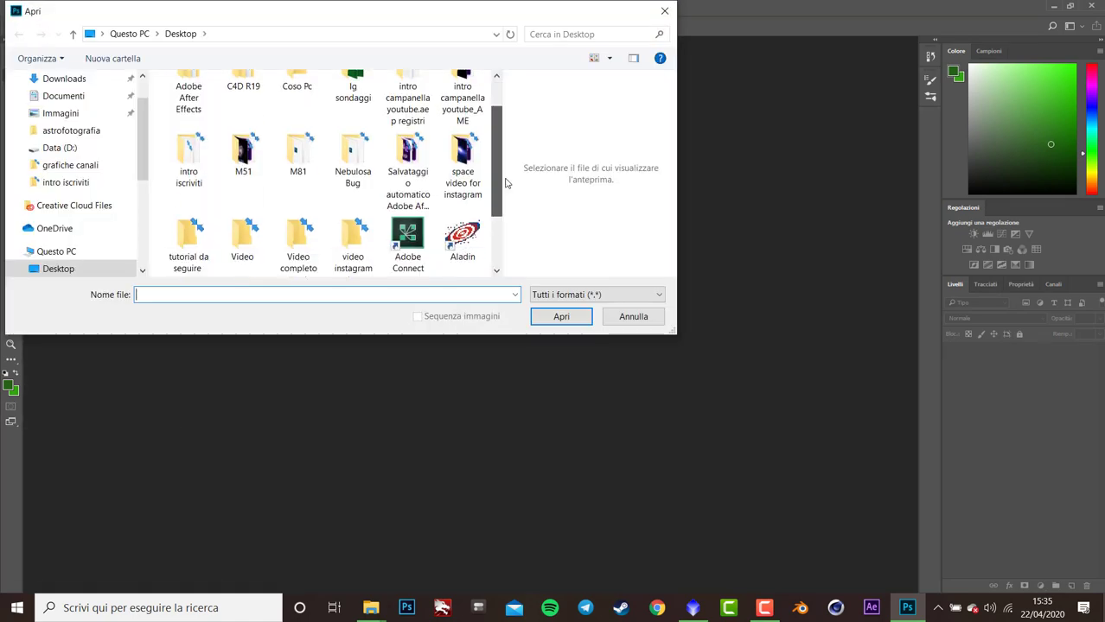
{"action": "scroll", "coordinate": [498, 180], "scroll_direction": "up", "scroll_amount": 3}
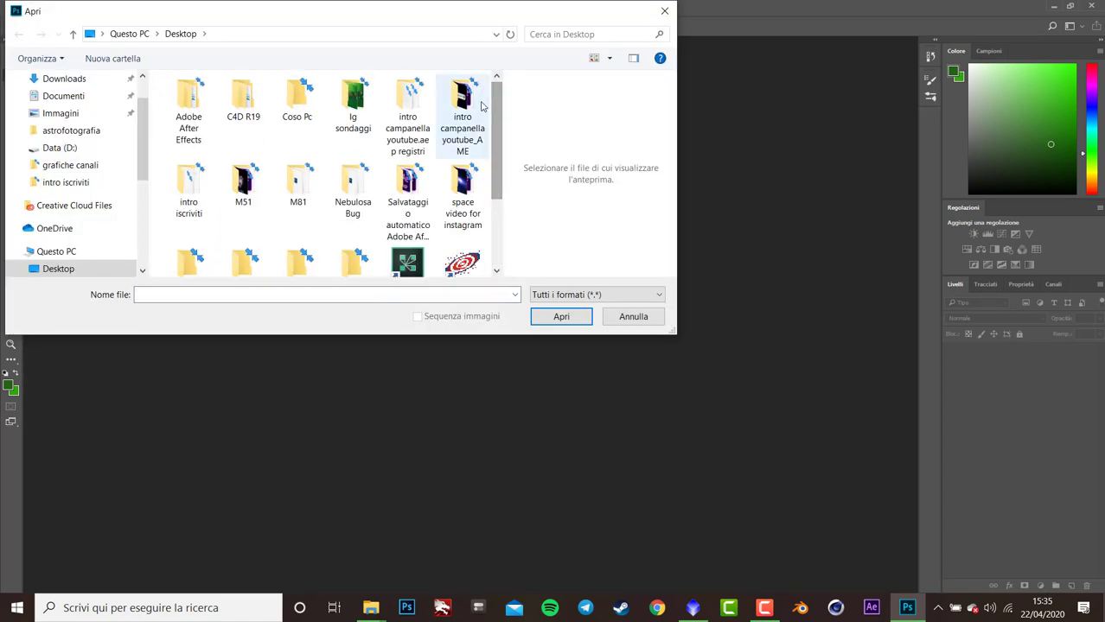
{"action": "double_click", "coordinate": [355, 186]}
{"action": "double_click", "coordinate": [203, 111]}
{"action": "left_click", "coordinate": [198, 123]}
{"action": "left_click", "coordinate": [550, 320]}
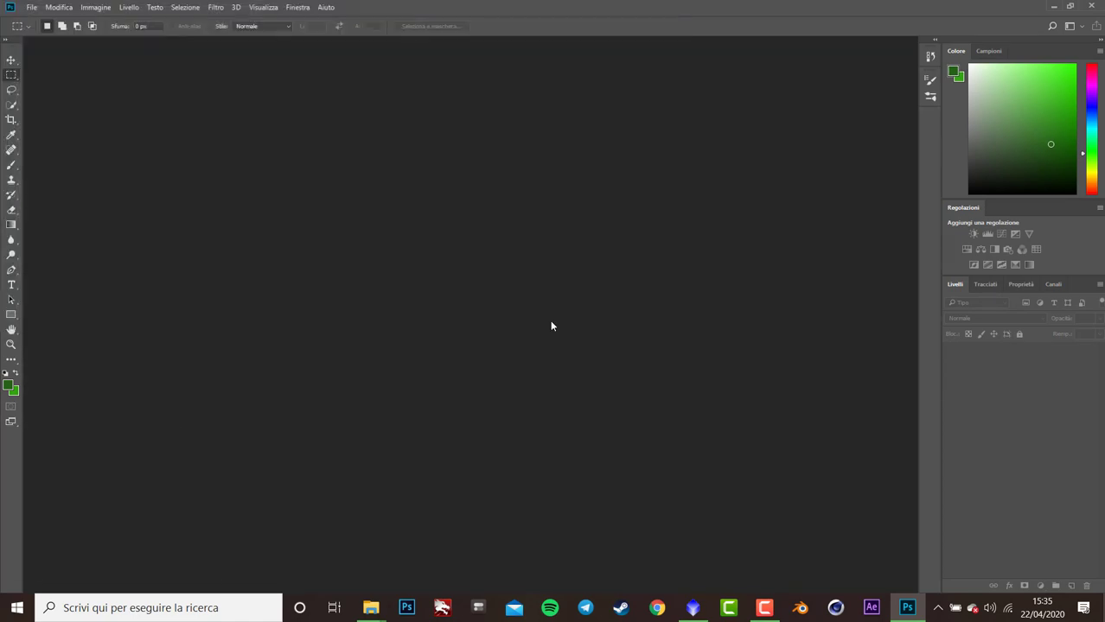
{"action": "left_click", "coordinate": [575, 306]}
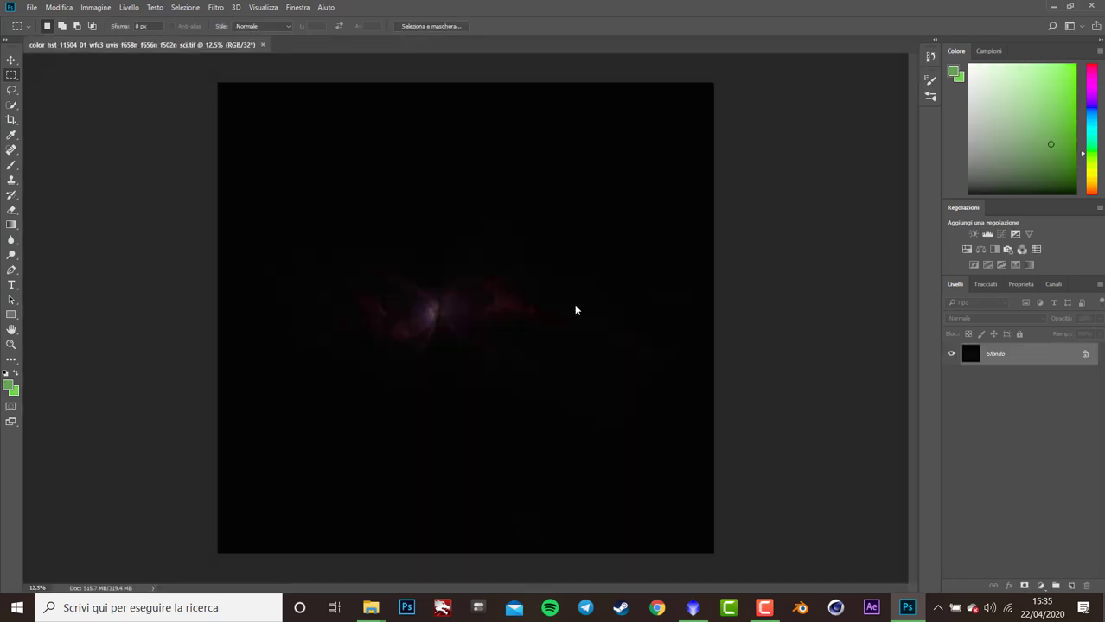
- Add three Exposure adjustment layers above the nebula image, raising the exposure to about +3.5 to brighten it strongly
{"action": "left_click", "coordinate": [1016, 234]}
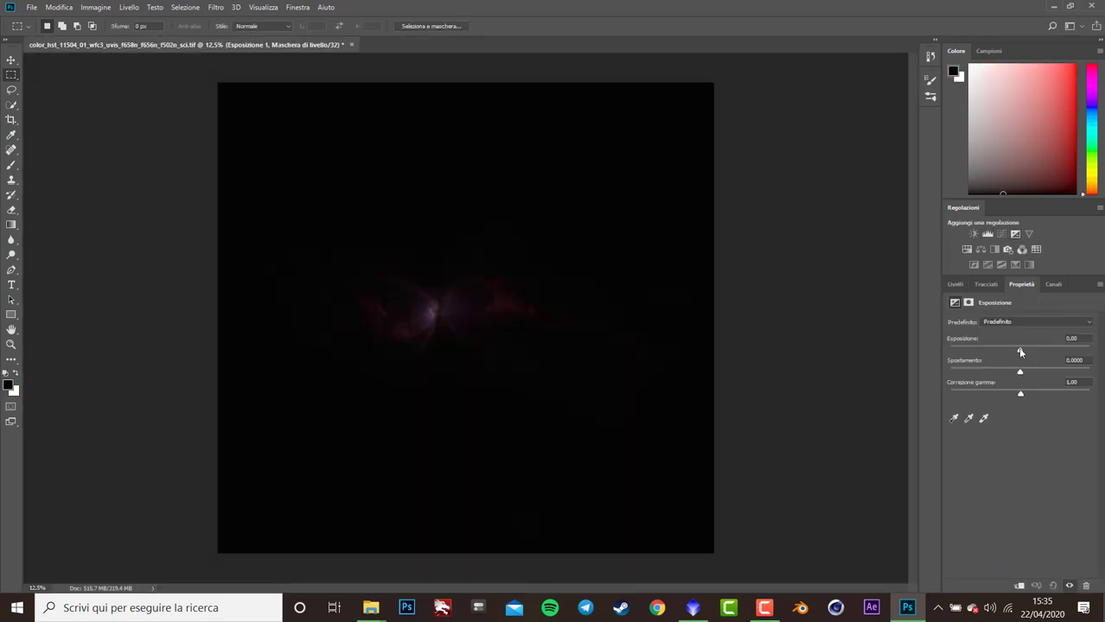
{"action": "left_click_drag", "start_coordinate": [1020, 350], "coordinate": [1056, 361]}
{"action": "left_click", "coordinate": [1016, 236]}
{"action": "left_click", "coordinate": [1016, 235]}
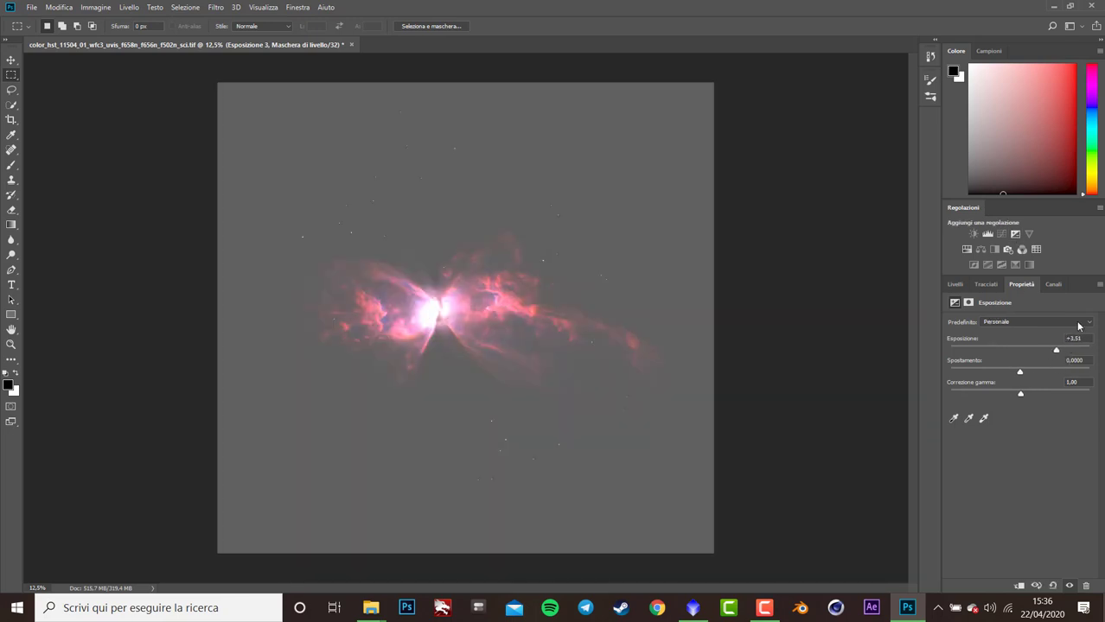
- Undock the adjustment properties so the layers stay visible and lower the Esposizione 3 layer's opacity to 3%
{"action": "left_click_drag", "start_coordinate": [1016, 289], "coordinate": [804, 62]}
{"action": "left_click", "coordinate": [956, 286]}
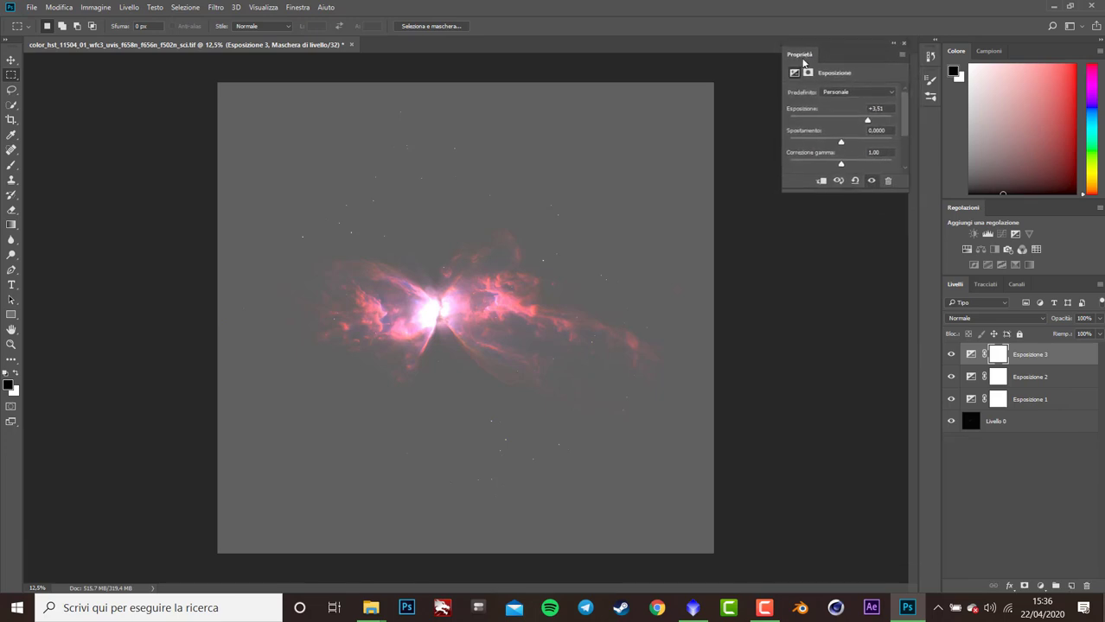
{"action": "left_click", "coordinate": [1100, 318]}
{"action": "left_click_drag", "start_coordinate": [1096, 334], "coordinate": [1048, 335]}
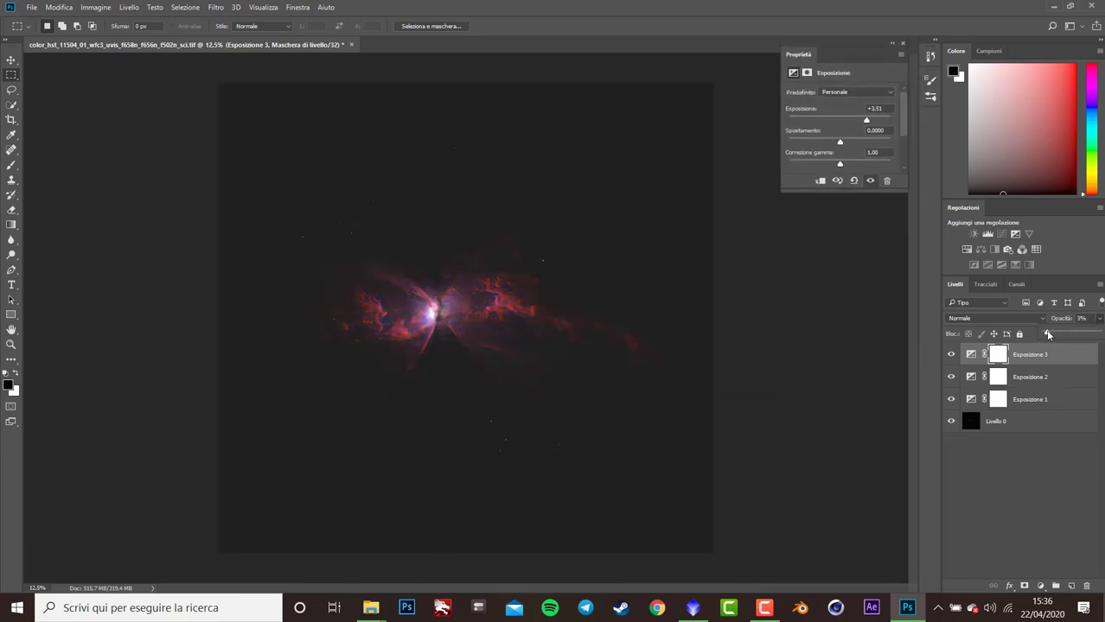
- Add a fourth Exposure adjustment layer and fine-tune it to darken the grey background slightly
{"action": "left_click", "coordinate": [1015, 234]}
{"action": "left_click_drag", "start_coordinate": [837, 118], "coordinate": [835, 125]}
{"action": "left_click", "coordinate": [893, 42]}
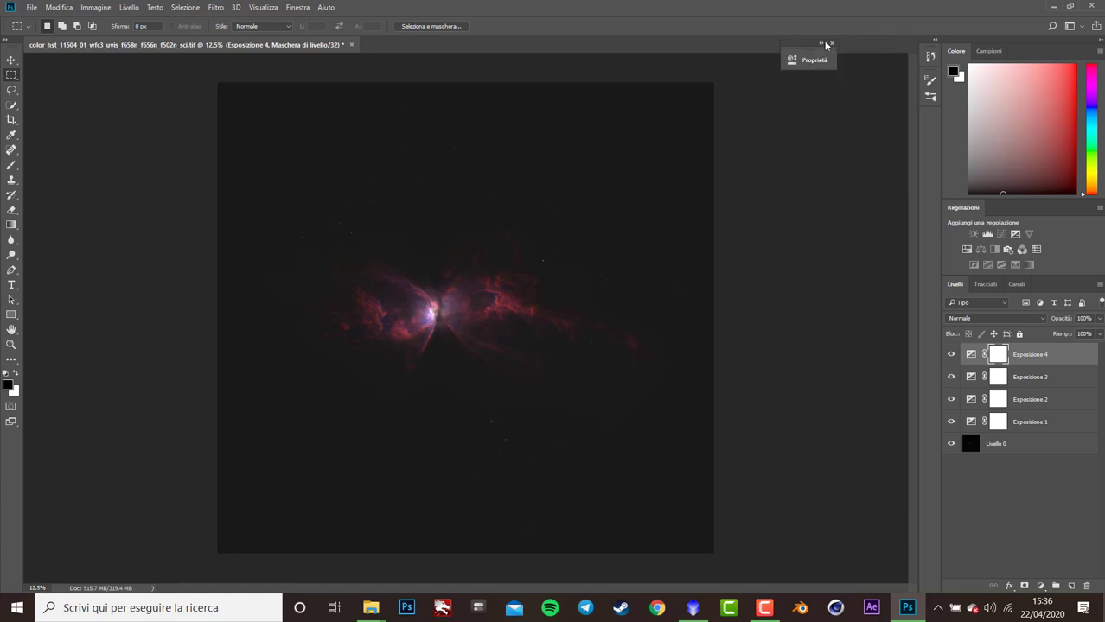
- Add a Levels adjustment layer and try its presets, including Predefinito, Schiarisci ombre and Più chiaro
{"action": "left_click", "coordinate": [827, 43]}
{"action": "left_click", "coordinate": [986, 235]}
{"action": "left_click_drag", "start_coordinate": [802, 172], "coordinate": [802, 172]}
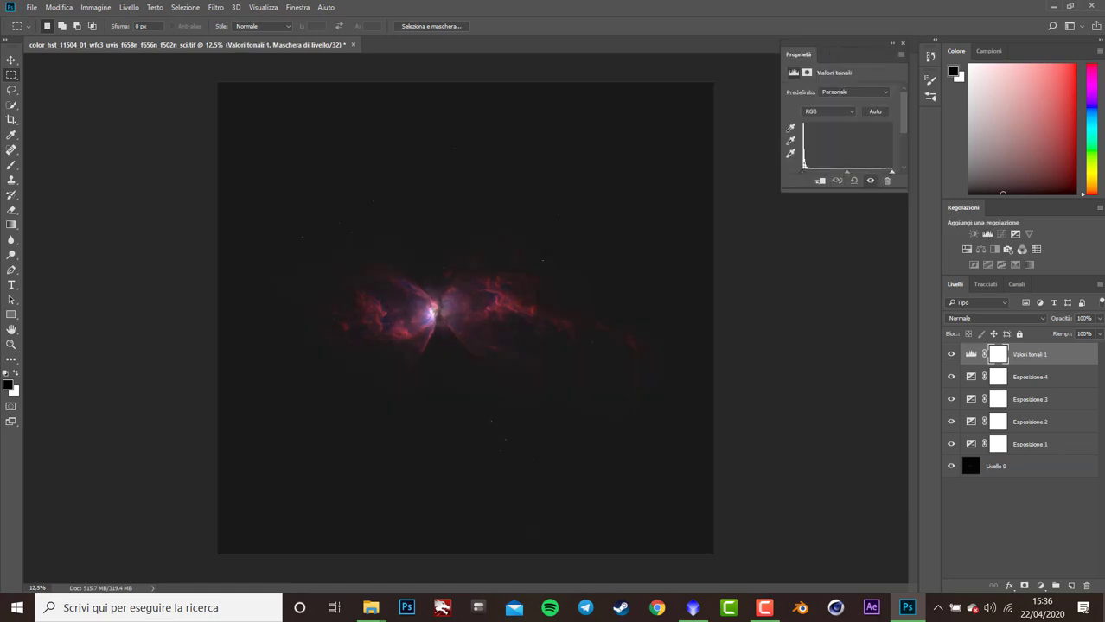
{"action": "left_click", "coordinate": [851, 92]}
{"action": "left_click", "coordinate": [844, 121]}
{"action": "left_click", "coordinate": [854, 92]}
{"action": "left_click", "coordinate": [854, 102]}
{"action": "left_click", "coordinate": [854, 92]}
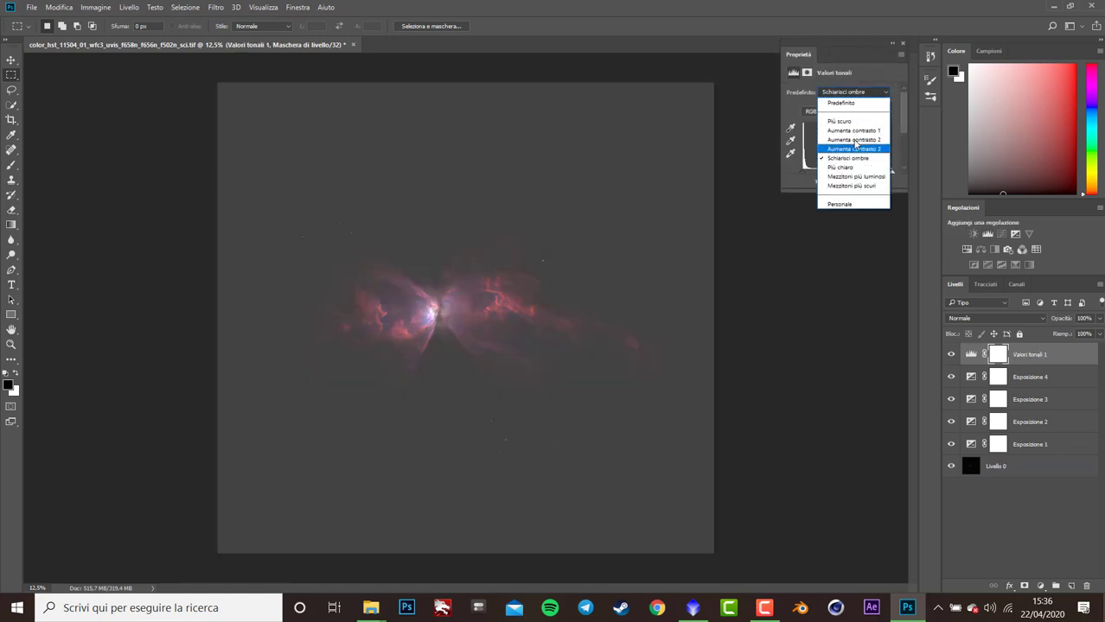
{"action": "left_click", "coordinate": [843, 167]}
{"action": "left_click", "coordinate": [893, 46]}
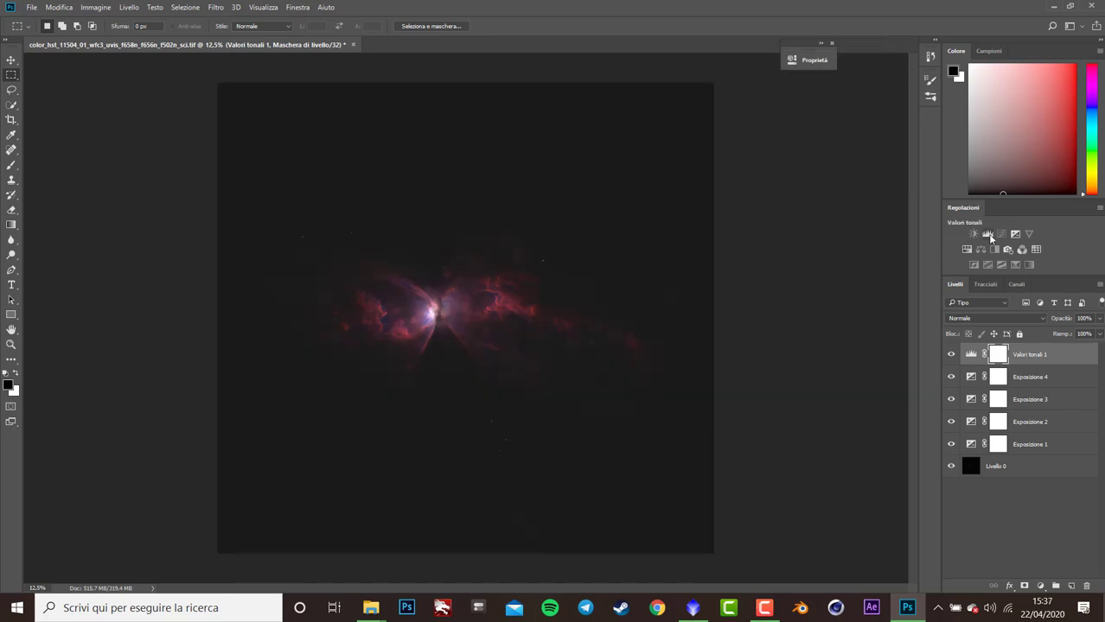
- Add a second Levels adjustment layer on top of the layer stack
{"action": "left_click", "coordinate": [987, 235]}
{"action": "left_click", "coordinate": [829, 39]}
{"action": "left_click", "coordinate": [987, 234]}
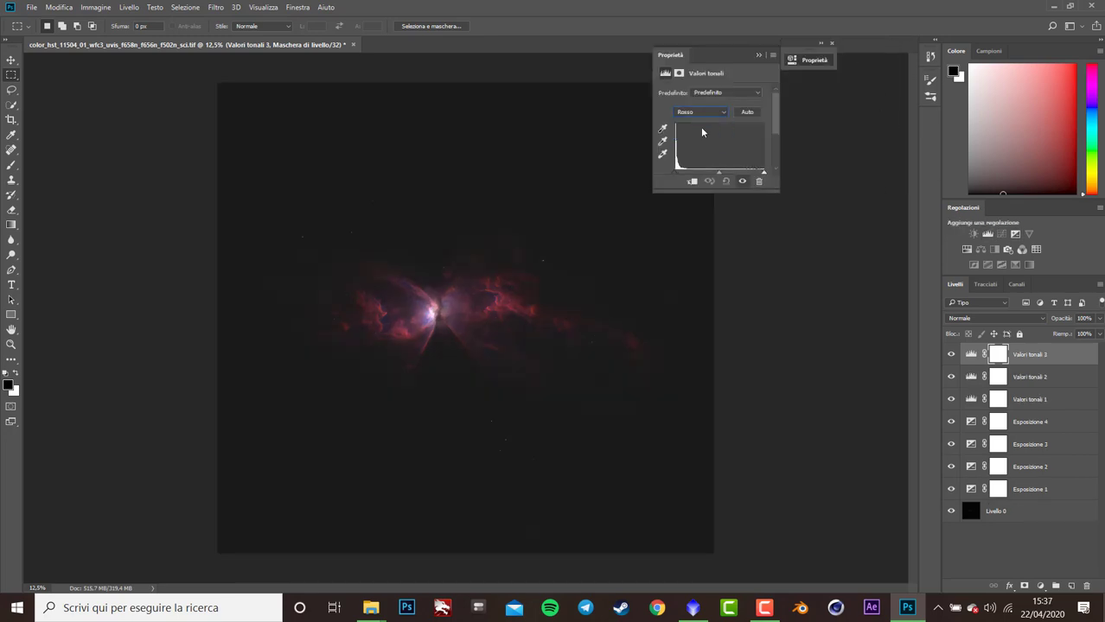
{"action": "mouse_move", "coordinate": [677, 172]}
{"action": "left_mouse_down"}
{"action": "mouse_move", "coordinate": [695, 173]}
{"action": "mouse_move", "coordinate": [672, 177]}
{"action": "left_mouse_up"}
{"action": "left_click", "coordinate": [827, 48]}
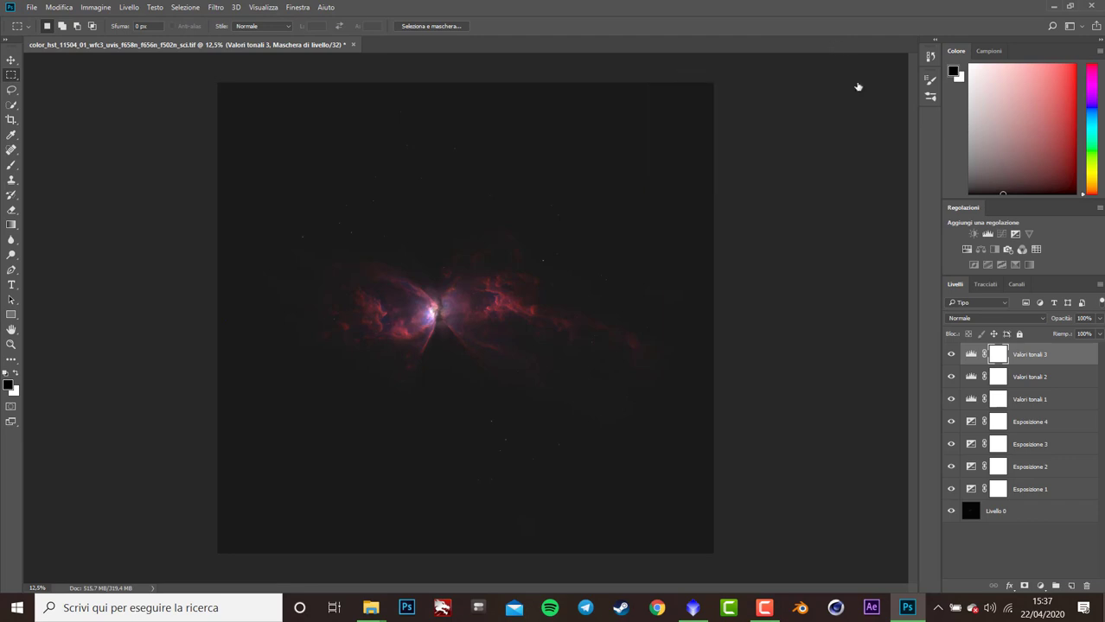
{"action": "right_click", "coordinate": [1027, 359]}
{"action": "left_click", "coordinate": [718, 161]}
{"action": "left_click", "coordinate": [510, 235]}
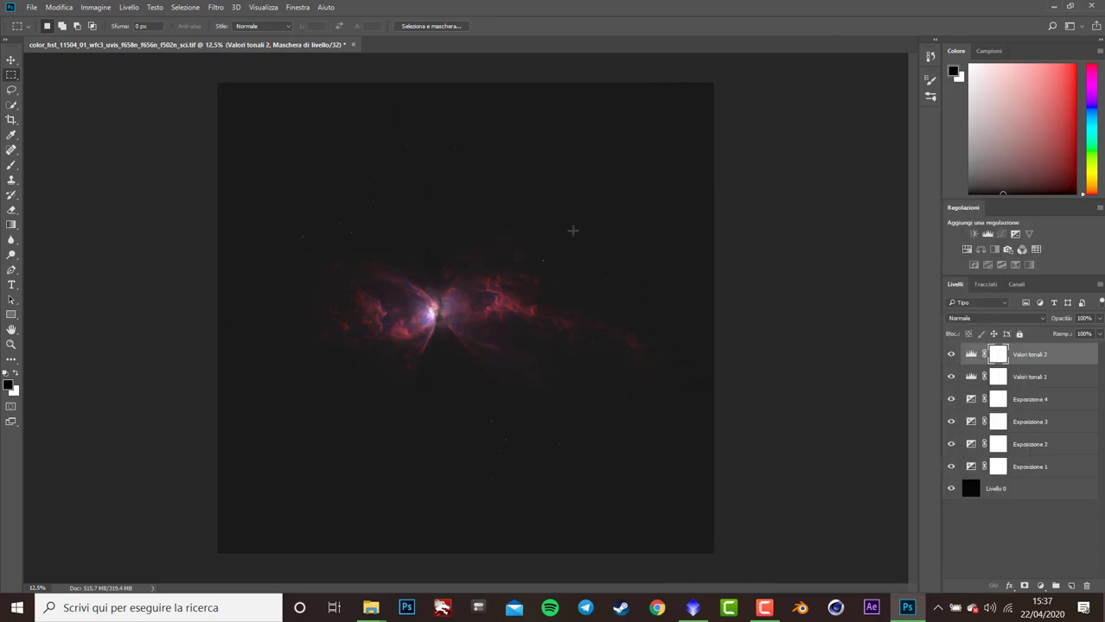
- Add a fifth Exposure adjustment layer with exposure +1.06 and gamma correction 0.80
{"action": "left_click", "coordinate": [1015, 234]}
{"action": "left_click_drag", "start_coordinate": [716, 121], "coordinate": [718, 185]}
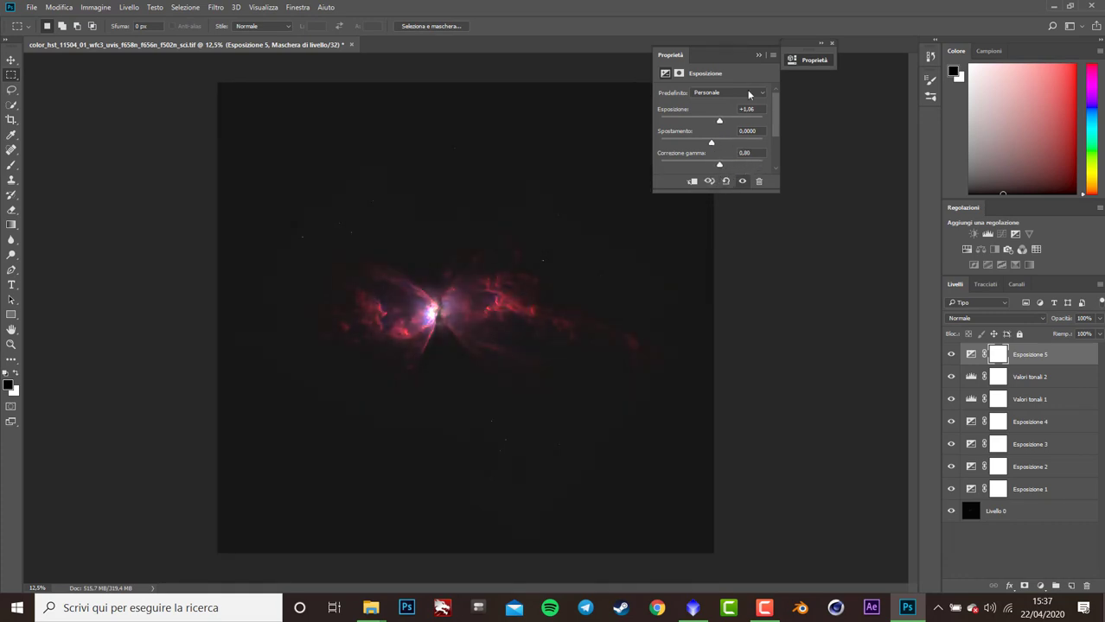
{"action": "left_click", "coordinate": [758, 55]}
- Add a sixth Exposure adjustment layer and set its offset to -0.0057 to deepen the black background
{"action": "left_click", "coordinate": [1014, 234]}
{"action": "mouse_move", "coordinate": [711, 142]}
{"action": "left_mouse_down"}
{"action": "mouse_move", "coordinate": [733, 150]}
{"action": "mouse_move", "coordinate": [712, 156]}
{"action": "left_mouse_up"}
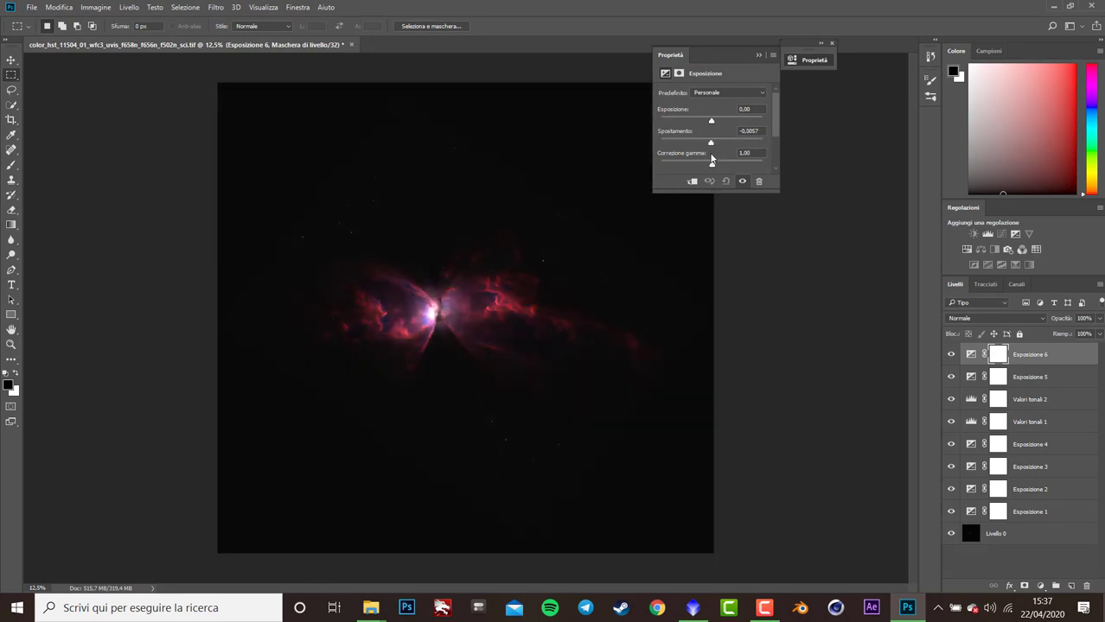
{"action": "left_click", "coordinate": [758, 55]}
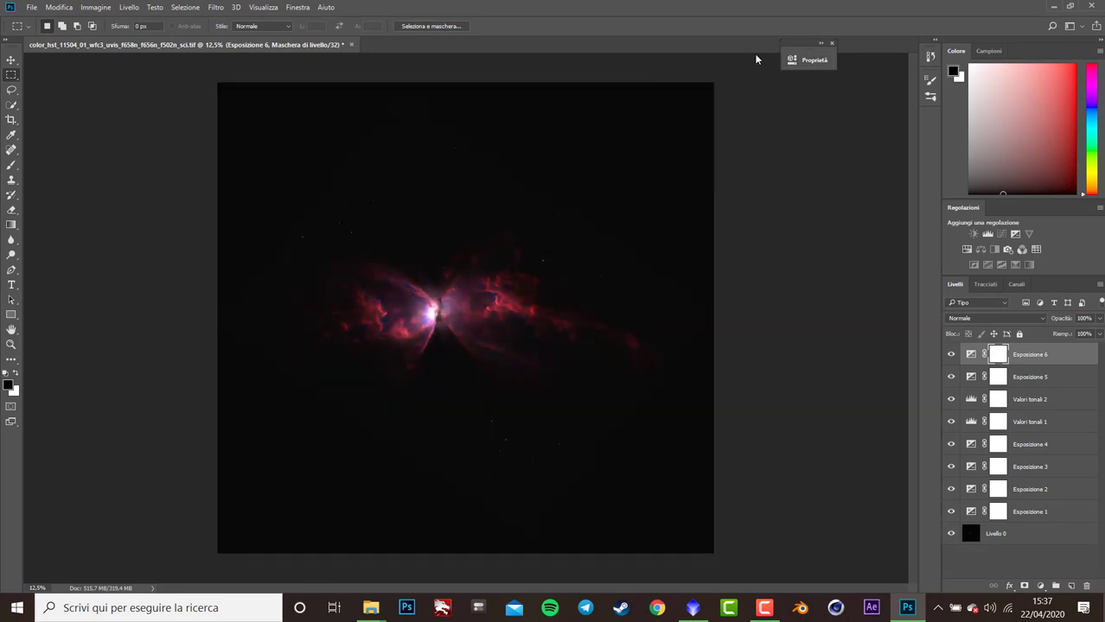
- Add a seventh Exposure adjustment layer and raise its gamma correction to about 1.33 to bring out faint nebula detail
{"action": "left_click", "coordinate": [1015, 234]}
{"action": "left_click_drag", "start_coordinate": [712, 166], "coordinate": [702, 170]}
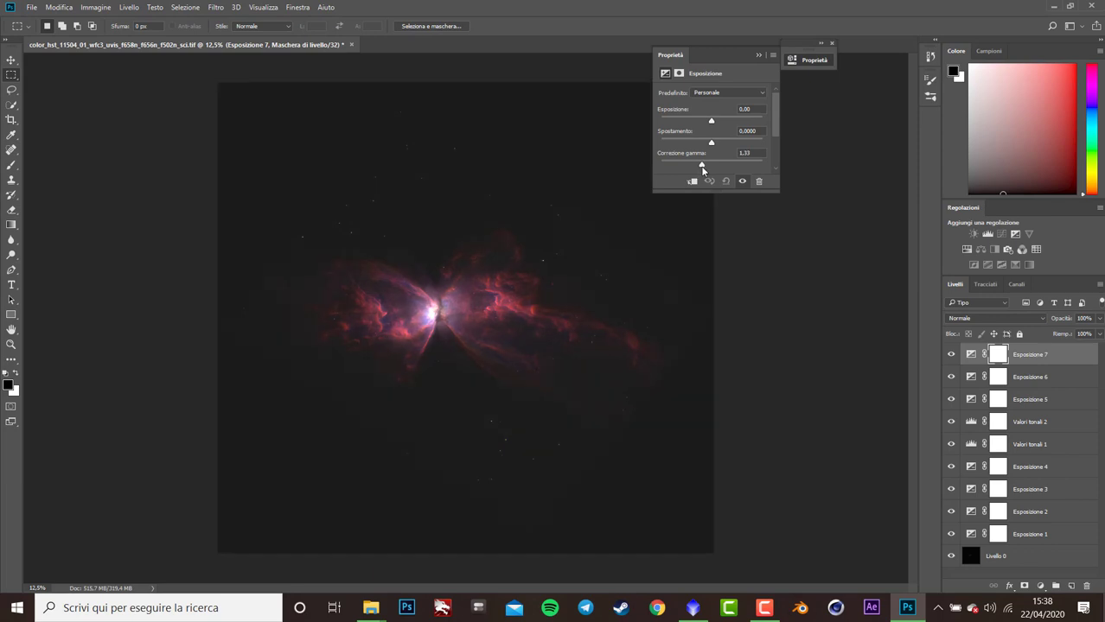
{"action": "left_click", "coordinate": [757, 56]}
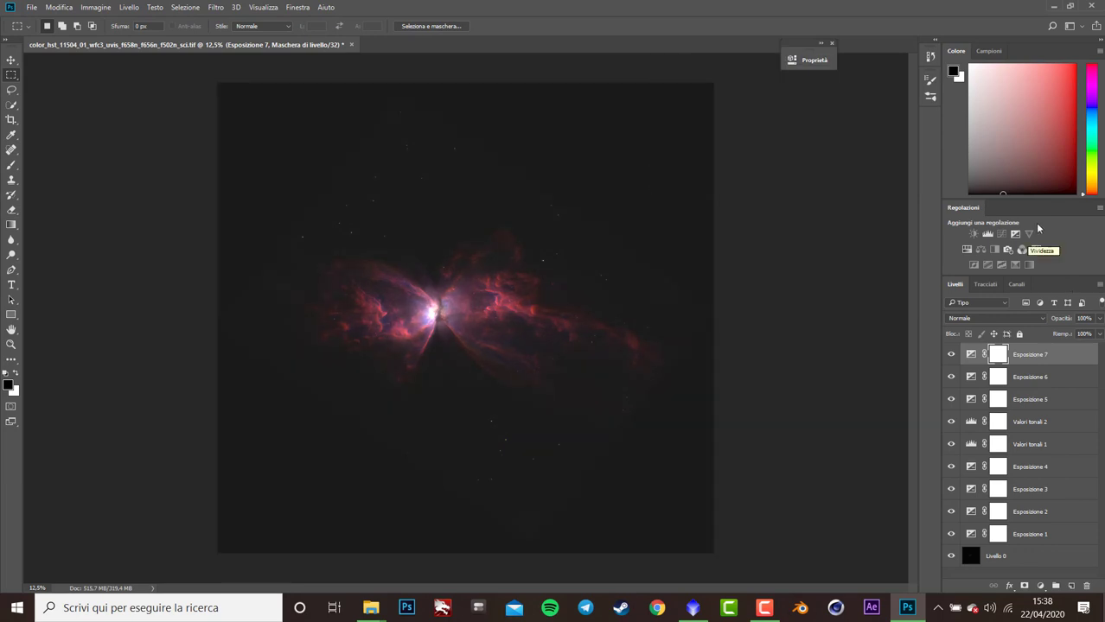
- Add an eighth Exposure adjustment layer and fine-tune its sliders to brighten the nebula while keeping the sky dark
{"action": "left_click", "coordinate": [1015, 234]}
{"action": "left_click_drag", "start_coordinate": [711, 123], "coordinate": [709, 166]}
{"action": "left_click", "coordinate": [759, 56]}
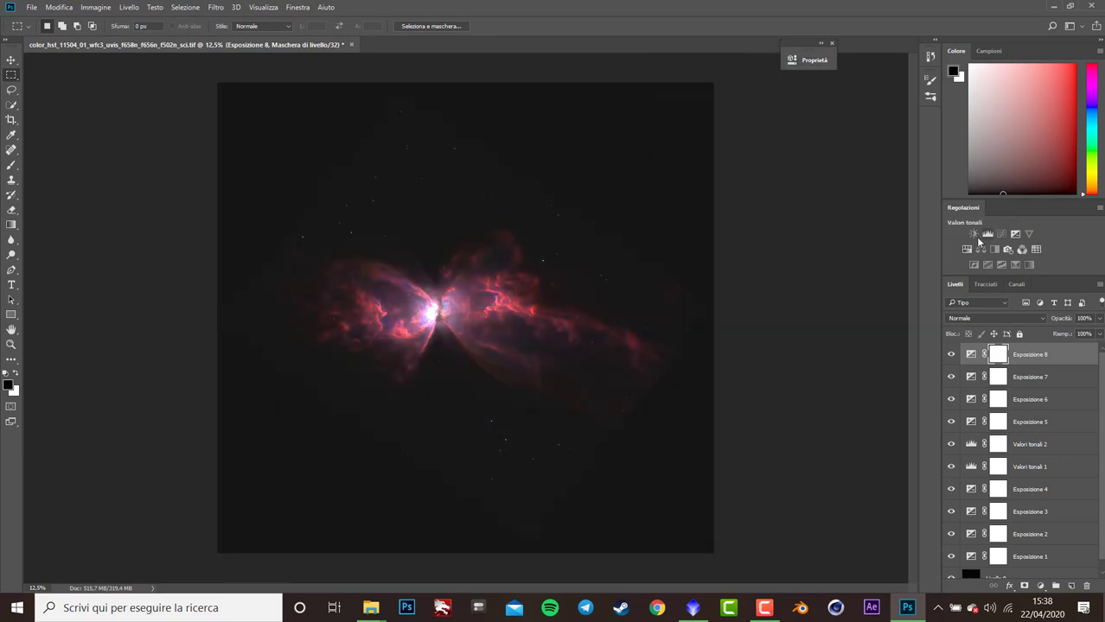
- Add a third Levels layer and a first Hue/Saturation layer, and adjust the nebula's tones and colour saturation
{"action": "left_click", "coordinate": [987, 234]}
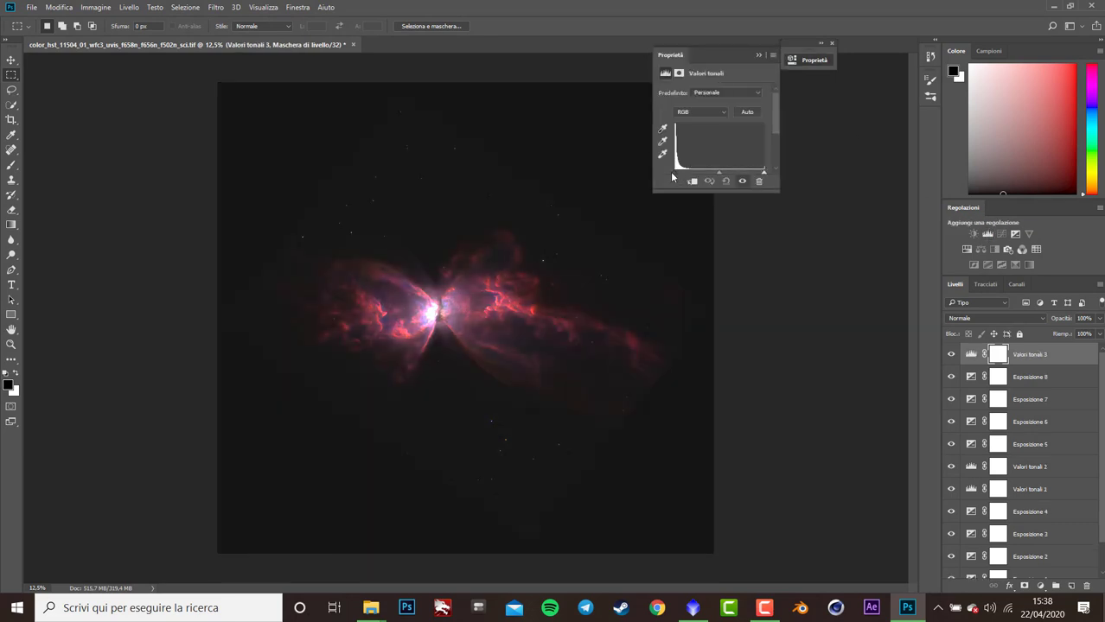
{"action": "left_click", "coordinate": [980, 249]}
{"action": "mouse_move", "coordinate": [710, 156]}
{"action": "left_mouse_down"}
{"action": "mouse_move", "coordinate": [760, 155]}
{"action": "mouse_move", "coordinate": [668, 161]}
{"action": "mouse_move", "coordinate": [727, 150]}
{"action": "mouse_move", "coordinate": [708, 148]}
{"action": "left_mouse_up"}
{"action": "scroll", "coordinate": [709, 147], "scroll_direction": "down", "scroll_amount": 1}
- Add a second Hue/Saturation adjustment layer, restrict it to the Rossi range and adjust the saturation of the reds
{"action": "left_click", "coordinate": [968, 250]}
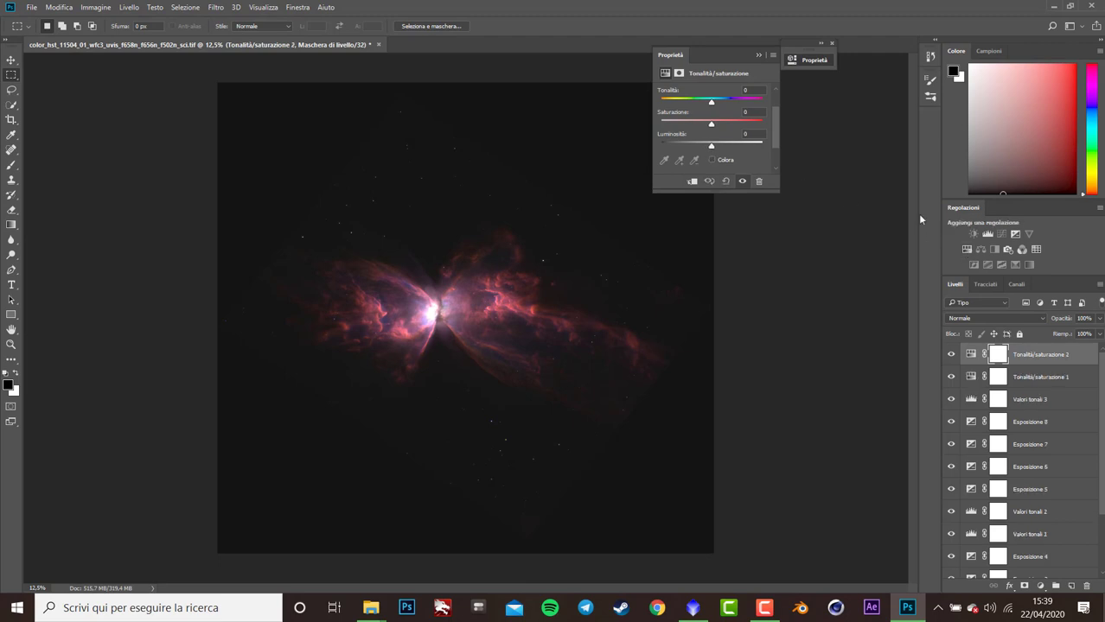
{"action": "left_click", "coordinate": [728, 93]}
{"action": "left_click", "coordinate": [740, 105]}
{"action": "left_click", "coordinate": [739, 106]}
{"action": "left_click", "coordinate": [737, 126]}
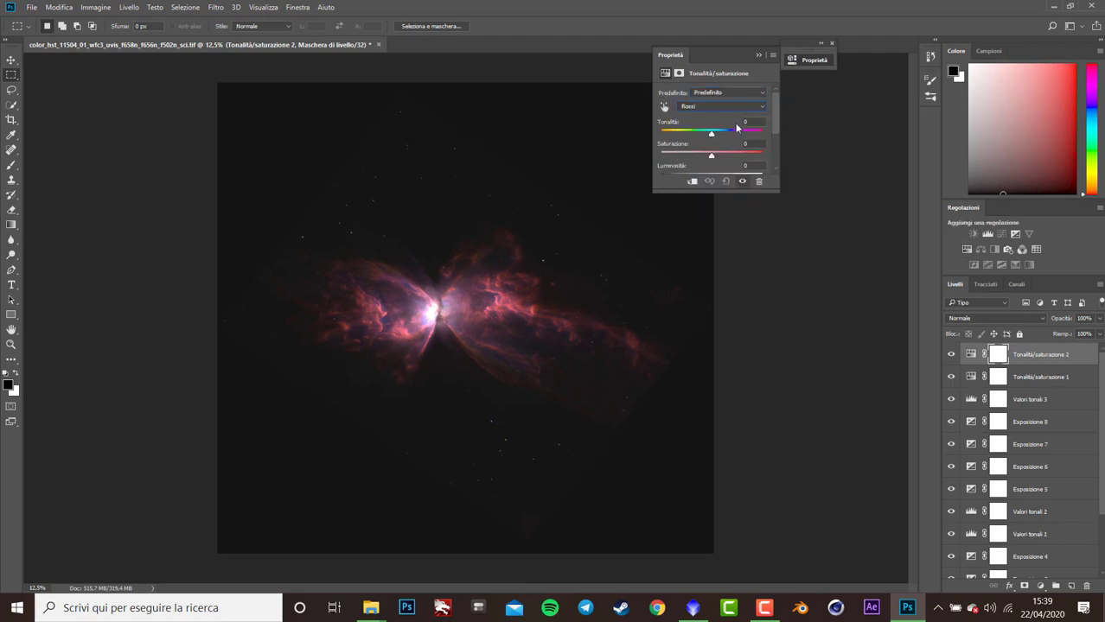
{"action": "left_click_drag", "start_coordinate": [729, 155], "coordinate": [717, 160]}
{"action": "mouse_move", "coordinate": [775, 123]}
{"action": "left_mouse_down"}
{"action": "mouse_move", "coordinate": [771, 145]}
{"action": "mouse_move", "coordinate": [718, 134]}
{"action": "mouse_move", "coordinate": [724, 113]}
{"action": "mouse_move", "coordinate": [729, 131]}
{"action": "mouse_move", "coordinate": [717, 132]}
{"action": "mouse_move", "coordinate": [775, 109]}
{"action": "left_mouse_up"}
- Add a third Hue/Saturation adjustment layer and set the hue of the Gialli range to +20
{"action": "left_click", "coordinate": [966, 250]}
{"action": "left_click", "coordinate": [727, 93]}
{"action": "left_click", "coordinate": [727, 93]}
{"action": "left_click", "coordinate": [721, 106]}
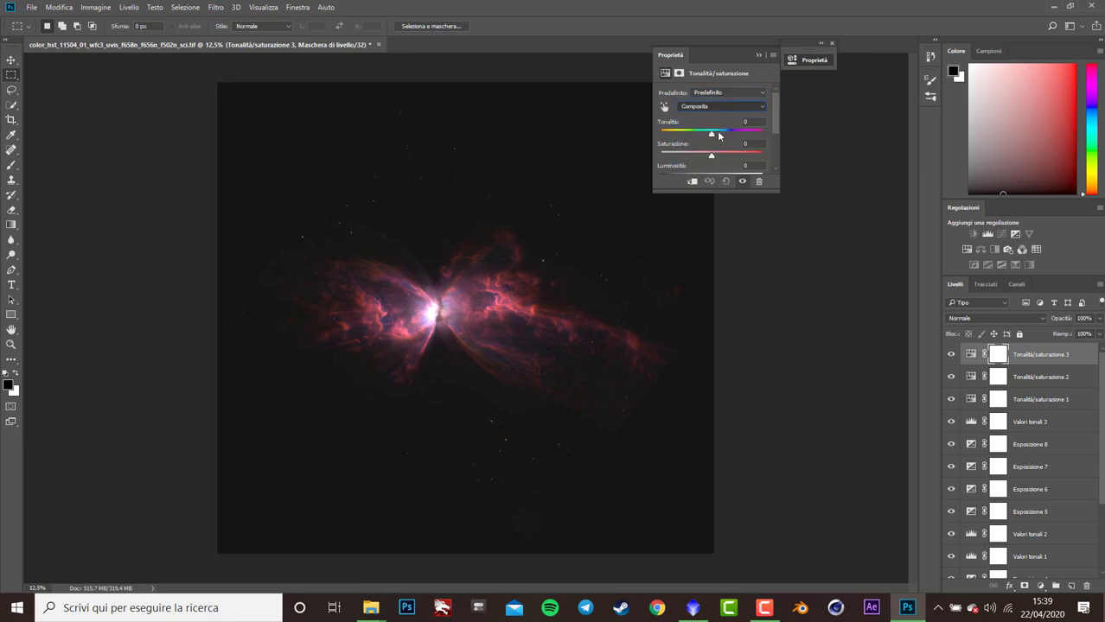
{"action": "left_click", "coordinate": [719, 135]}
{"action": "left_click_drag", "start_coordinate": [712, 133], "coordinate": [722, 134]}
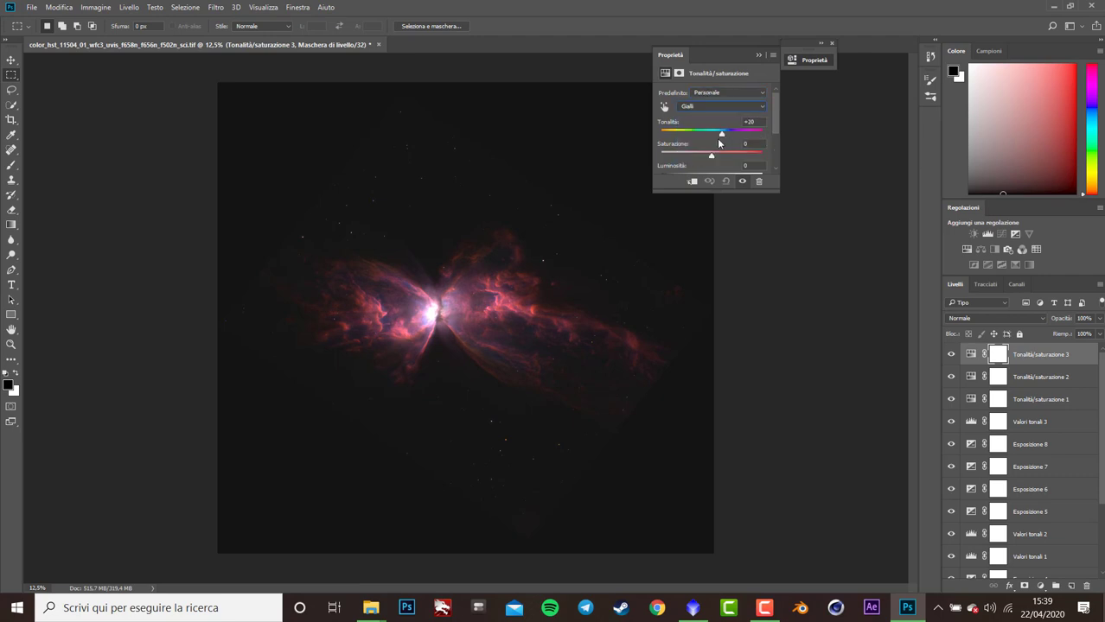
- Add a fourth Hue/Saturation adjustment layer with saturation +15 and lightness -1
{"action": "left_click", "coordinate": [967, 249]}
{"action": "left_click", "coordinate": [728, 93]}
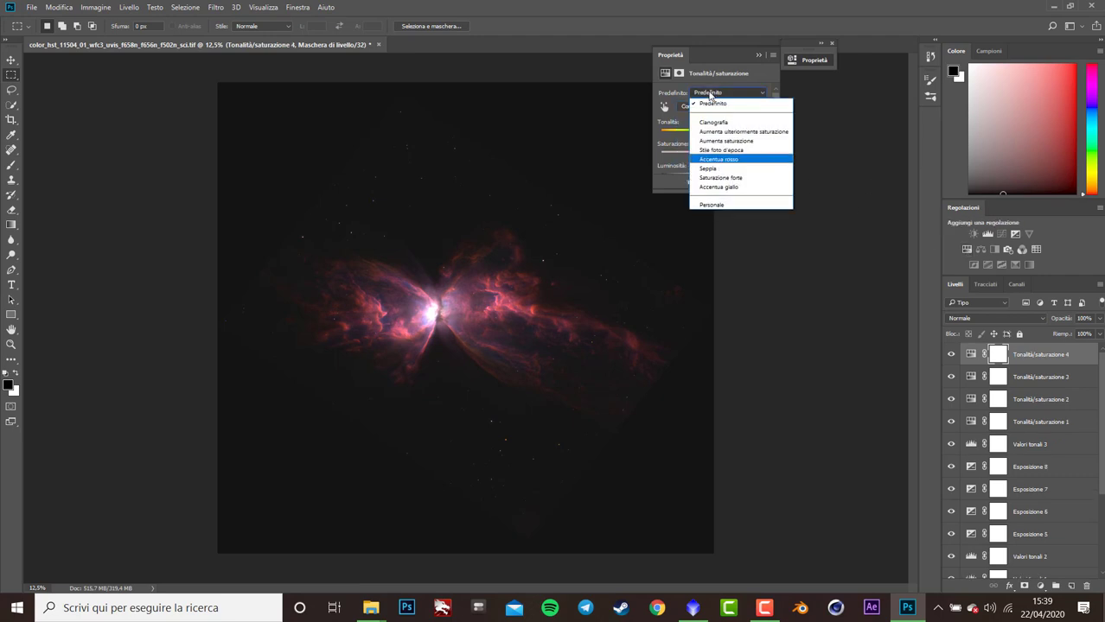
{"action": "left_click", "coordinate": [739, 141]}
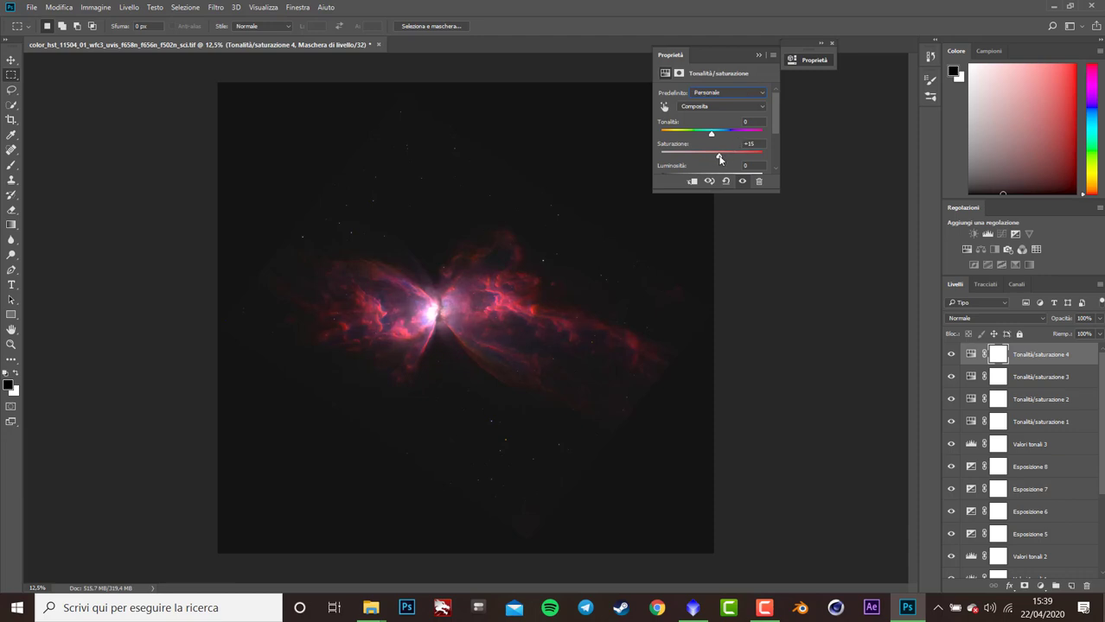
{"action": "scroll", "coordinate": [719, 160], "scroll_direction": "down", "scroll_amount": 1}
{"action": "mouse_move", "coordinate": [711, 156]}
{"action": "left_mouse_down"}
{"action": "mouse_move", "coordinate": [731, 158]}
{"action": "mouse_move", "coordinate": [711, 160]}
{"action": "left_mouse_up"}
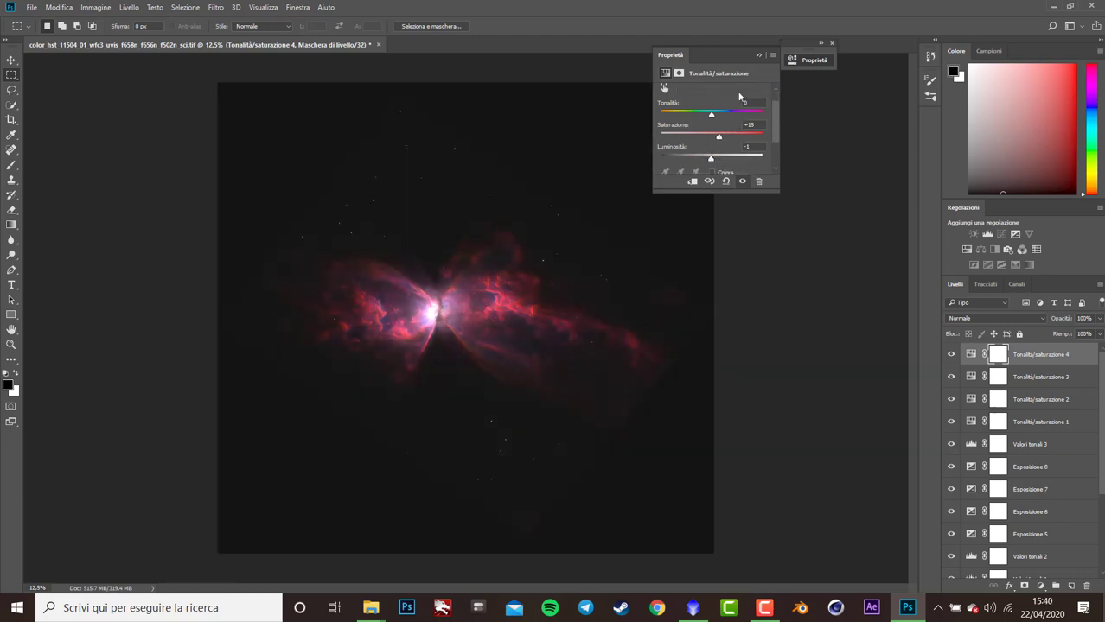
{"action": "left_click", "coordinate": [760, 56]}
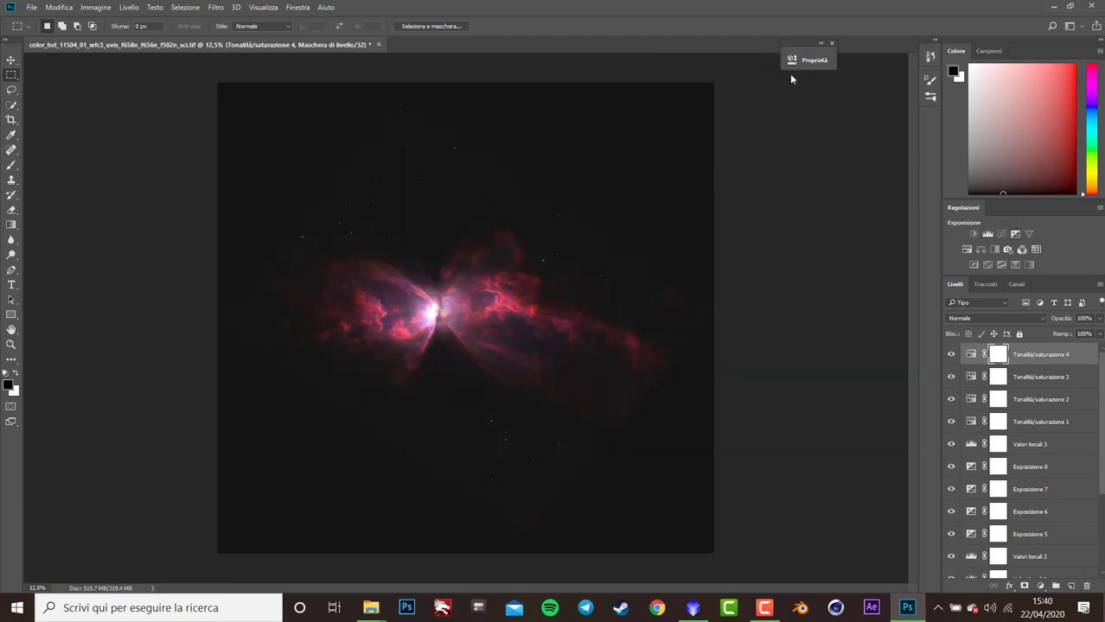
- Add a fourth Levels adjustment layer, compare its brightening presets and apply Più chiaro
{"action": "left_click", "coordinate": [990, 235]}
{"action": "left_click", "coordinate": [737, 93]}
{"action": "left_click", "coordinate": [734, 159]}
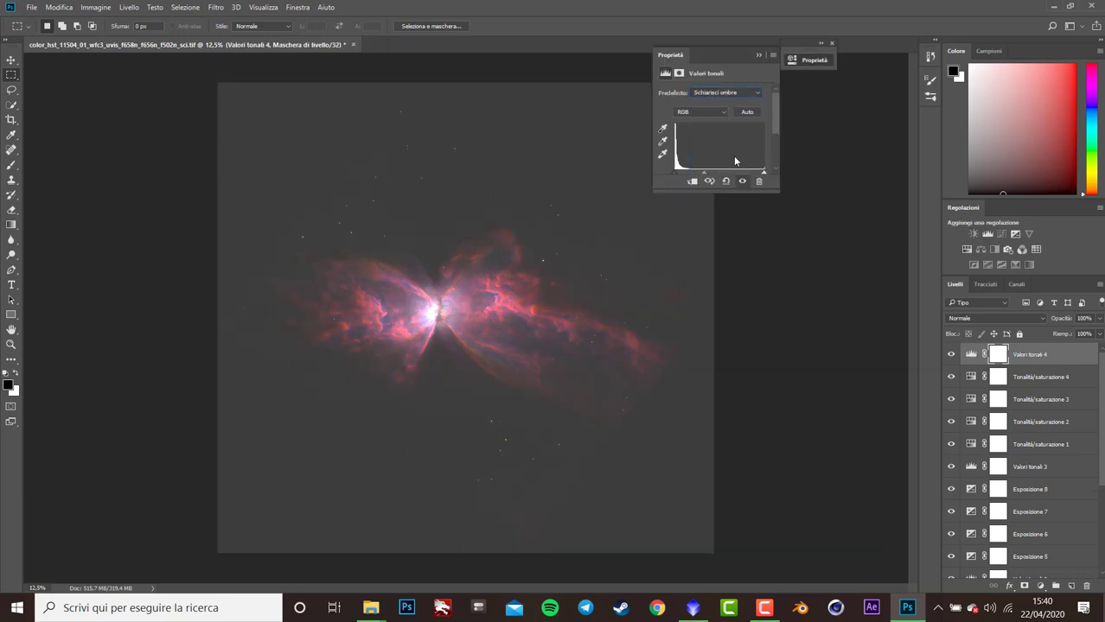
{"action": "left_click", "coordinate": [742, 91]}
{"action": "left_click", "coordinate": [726, 151]}
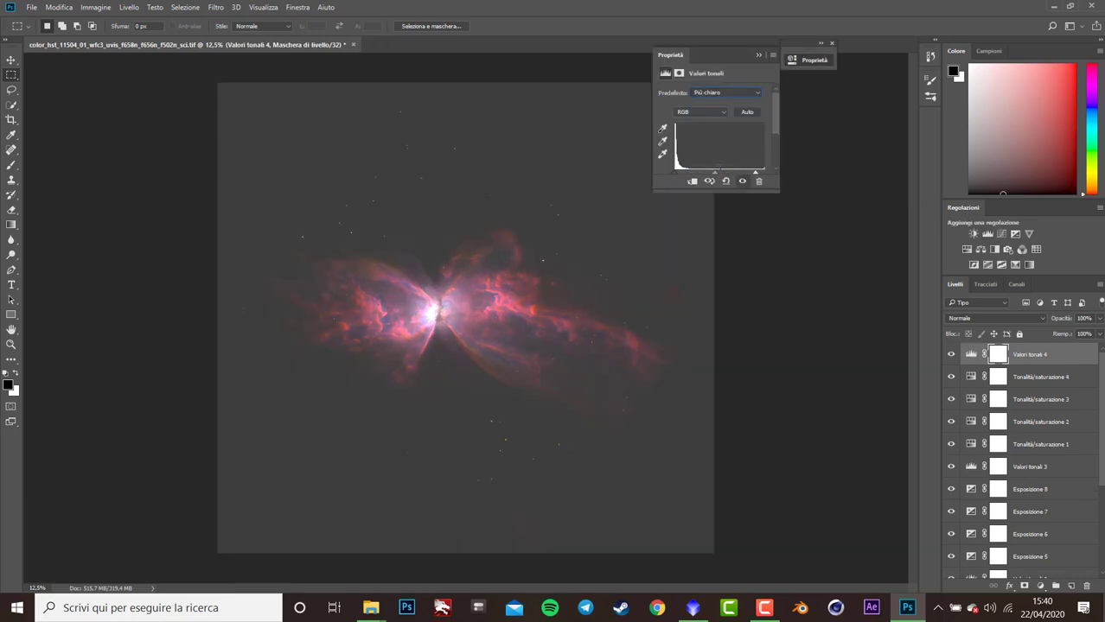
{"action": "left_click", "coordinate": [739, 93]}
{"action": "left_click", "coordinate": [734, 159]}
{"action": "left_click", "coordinate": [735, 92]}
{"action": "left_click", "coordinate": [720, 167]}
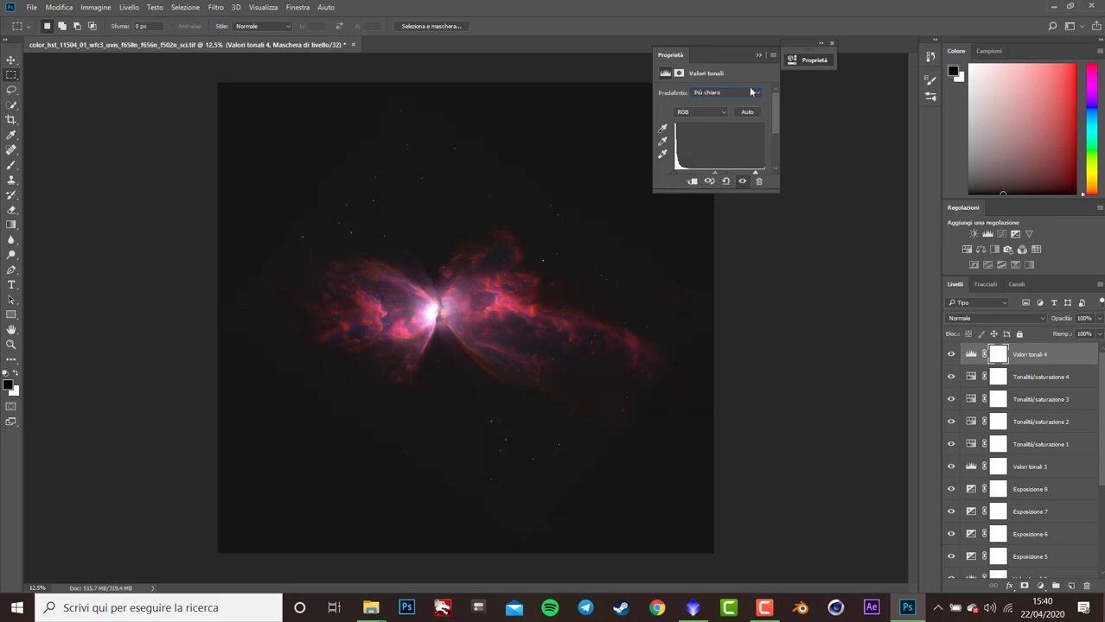
{"action": "left_click", "coordinate": [759, 55]}
- Add a ninth Exposure adjustment layer with exposure +2.80 and offset -0.0455
{"action": "left_click", "coordinate": [1015, 233]}
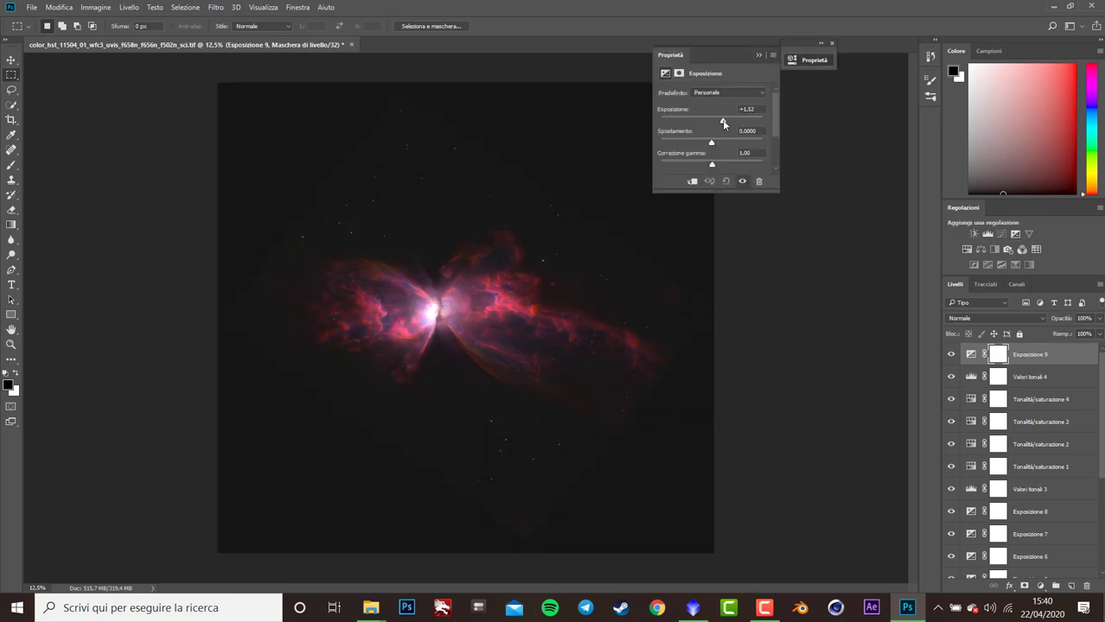
{"action": "left_click_drag", "start_coordinate": [723, 123], "coordinate": [706, 144]}
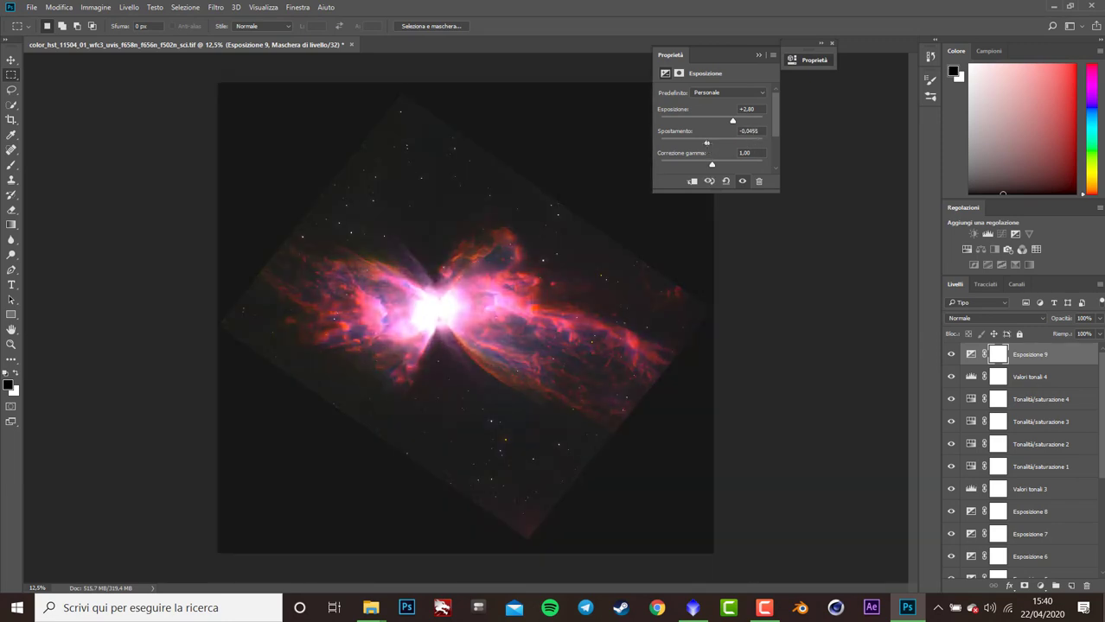
- Try masking the nebula's bright core on the ninth Exposure layer with a hard 128 px black brush, and undo the stroke
{"action": "left_click", "coordinate": [9, 387]}
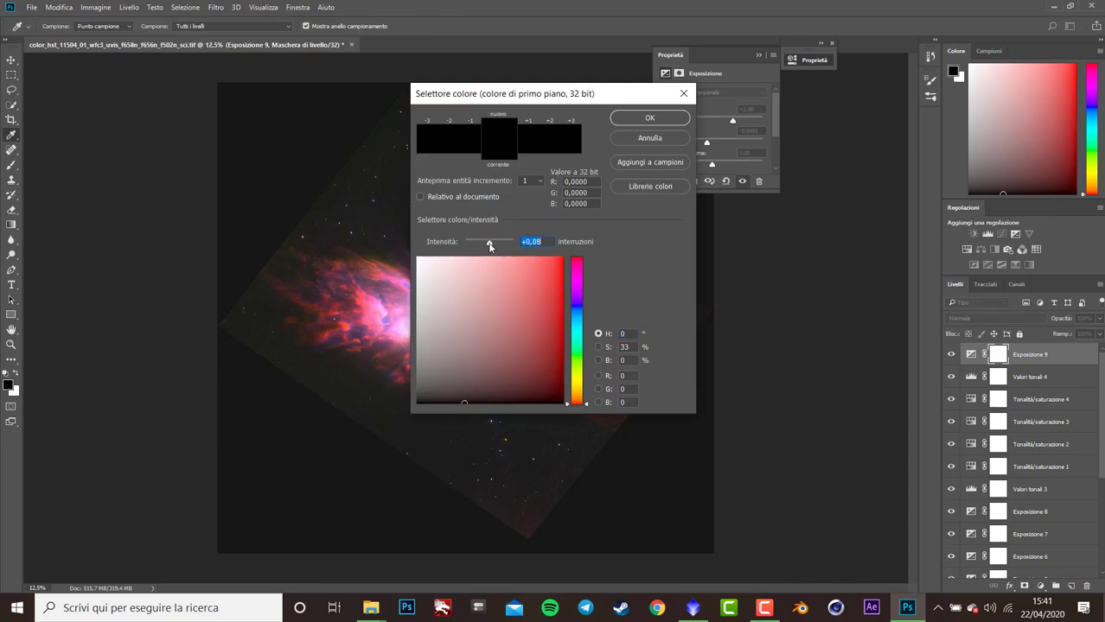
{"action": "left_click", "coordinate": [656, 121]}
{"action": "key", "text": "m"}
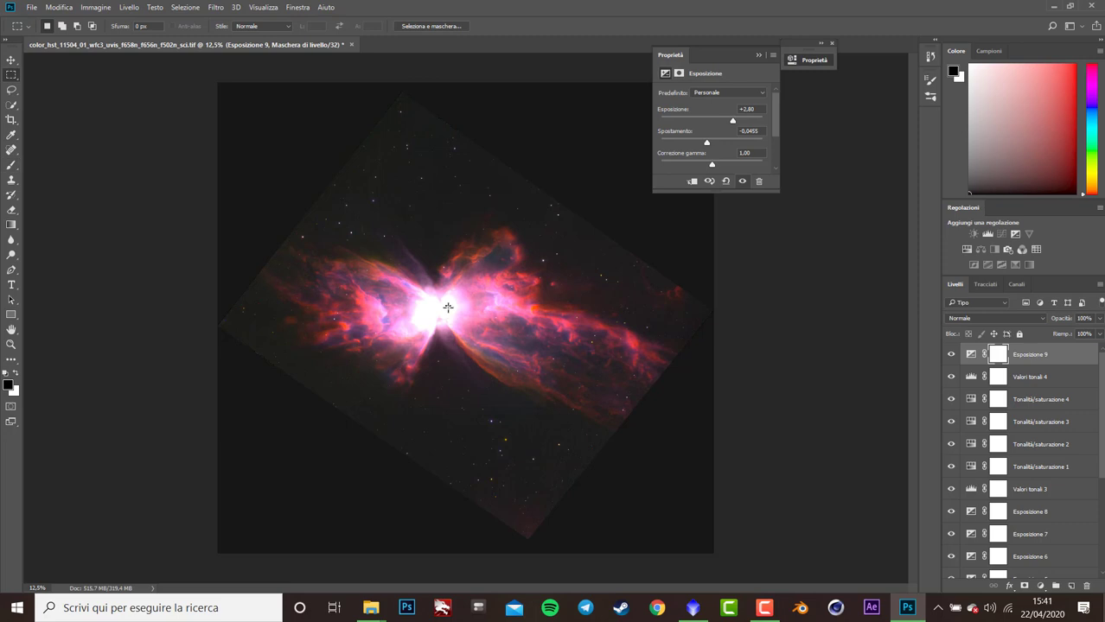
{"action": "right_click", "coordinate": [448, 307]}
{"action": "left_click", "coordinate": [471, 316]}
{"action": "left_click", "coordinate": [11, 165]}
{"action": "left_click", "coordinate": [53, 27]}
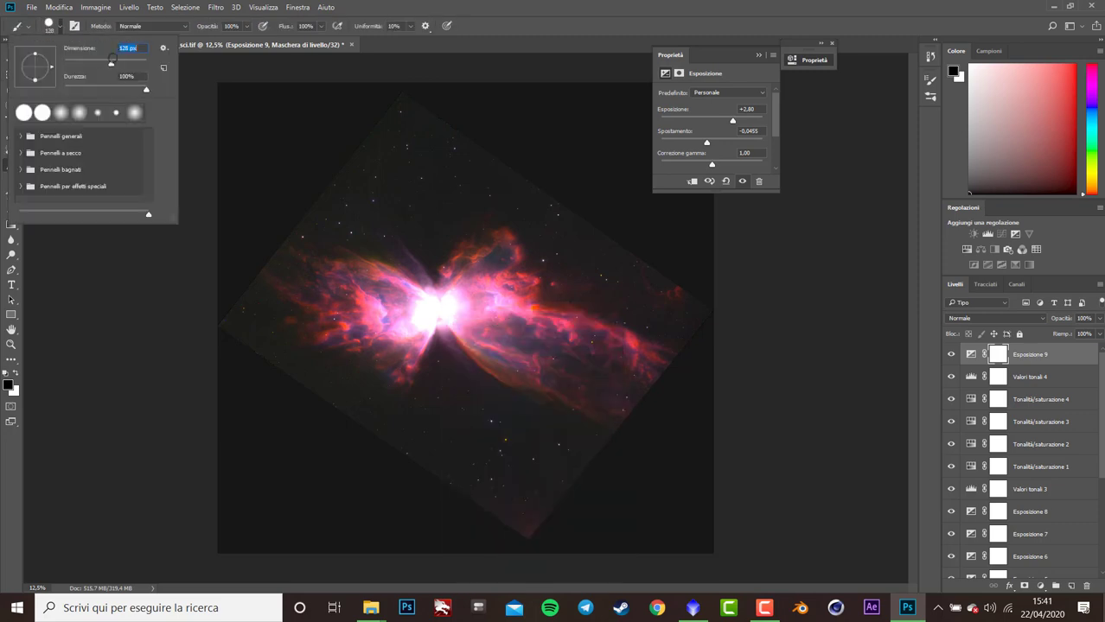
{"action": "left_click_drag", "start_coordinate": [450, 316], "coordinate": [402, 326]}
{"action": "key", "text": "ctrl+z"}
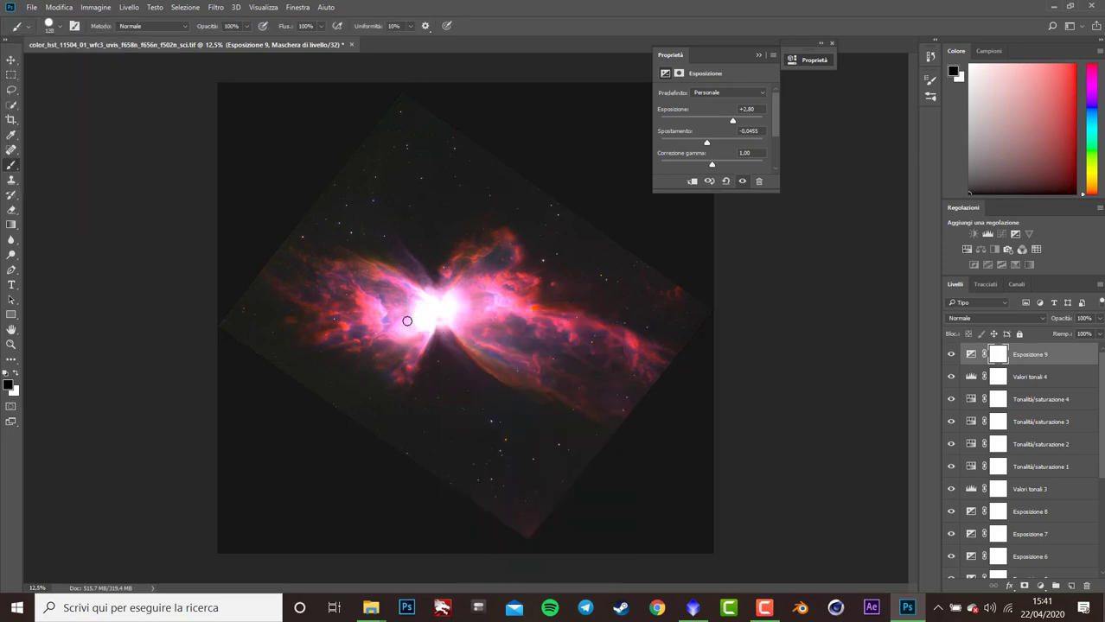
- Try masking the overexposed core on the ninth Exposure layer again with a softer black brush
{"action": "left_click", "coordinate": [50, 26]}
{"action": "left_click", "coordinate": [8, 385]}
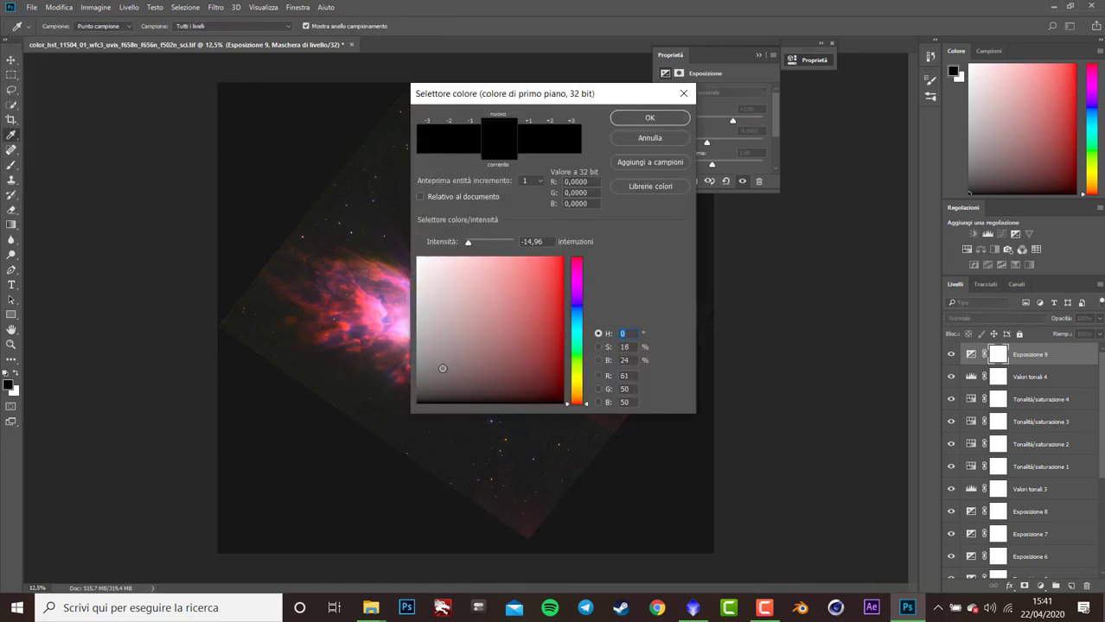
{"action": "left_click", "coordinate": [625, 117]}
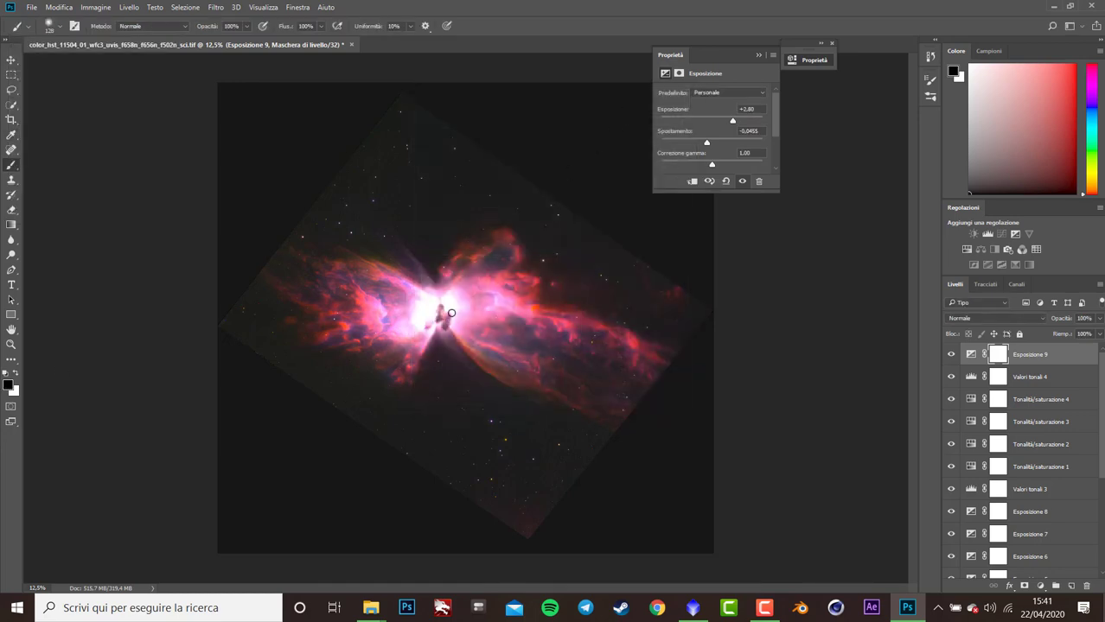
{"action": "mouse_move", "coordinate": [452, 313]}
{"action": "left_mouse_down"}
{"action": "mouse_move", "coordinate": [523, 319]}
{"action": "mouse_move", "coordinate": [379, 328]}
{"action": "mouse_move", "coordinate": [479, 303]}
{"action": "left_mouse_up"}
{"action": "mouse_move", "coordinate": [1100, 334]}
{"action": "left_mouse_down"}
{"action": "mouse_move", "coordinate": [1053, 335]}
{"action": "mouse_move", "coordinate": [1099, 334]}
{"action": "left_mouse_up"}
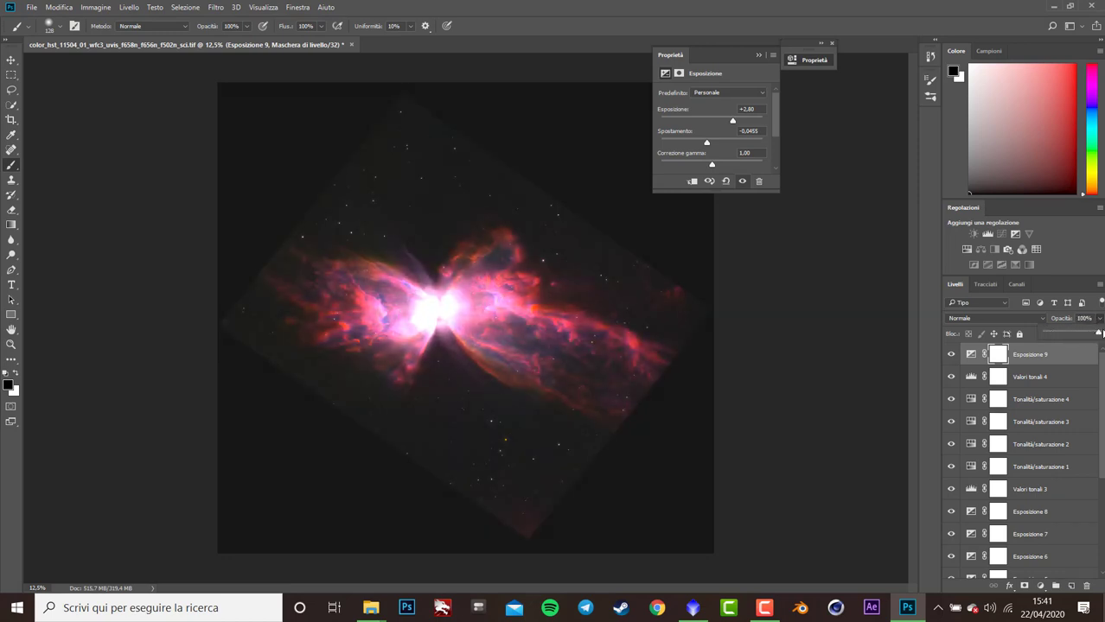
- Inspect the nebula's core up close and raise the ninth Exposure layer's offset slightly towards zero
{"action": "left_click", "coordinate": [12, 344]}
{"action": "left_click", "coordinate": [449, 315]}
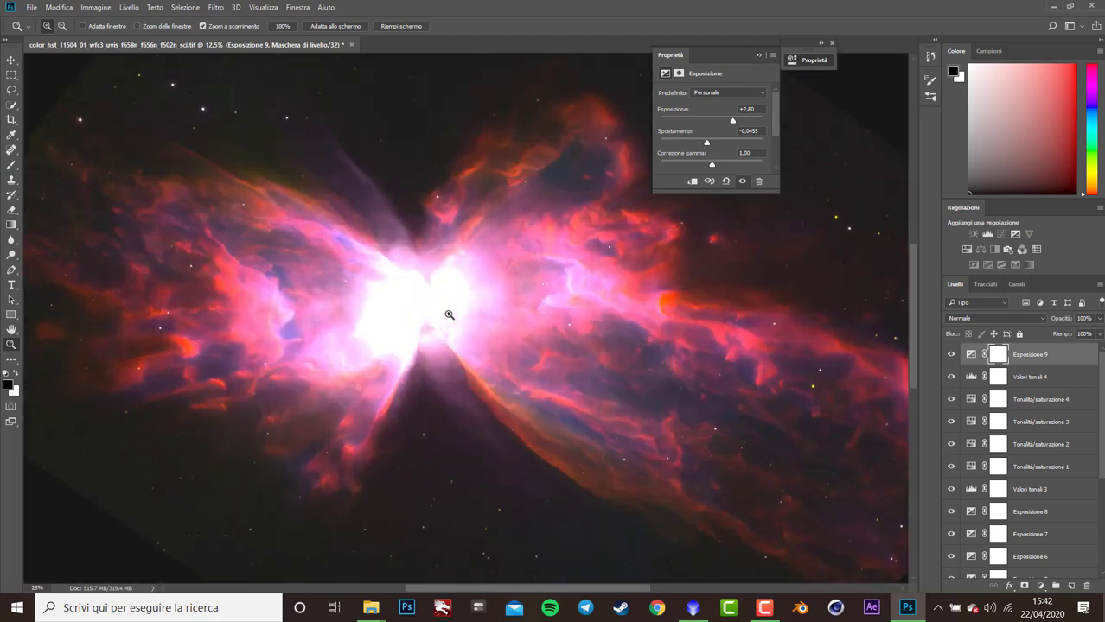
{"action": "left_click", "coordinate": [448, 314]}
{"action": "left_click", "coordinate": [449, 314]}
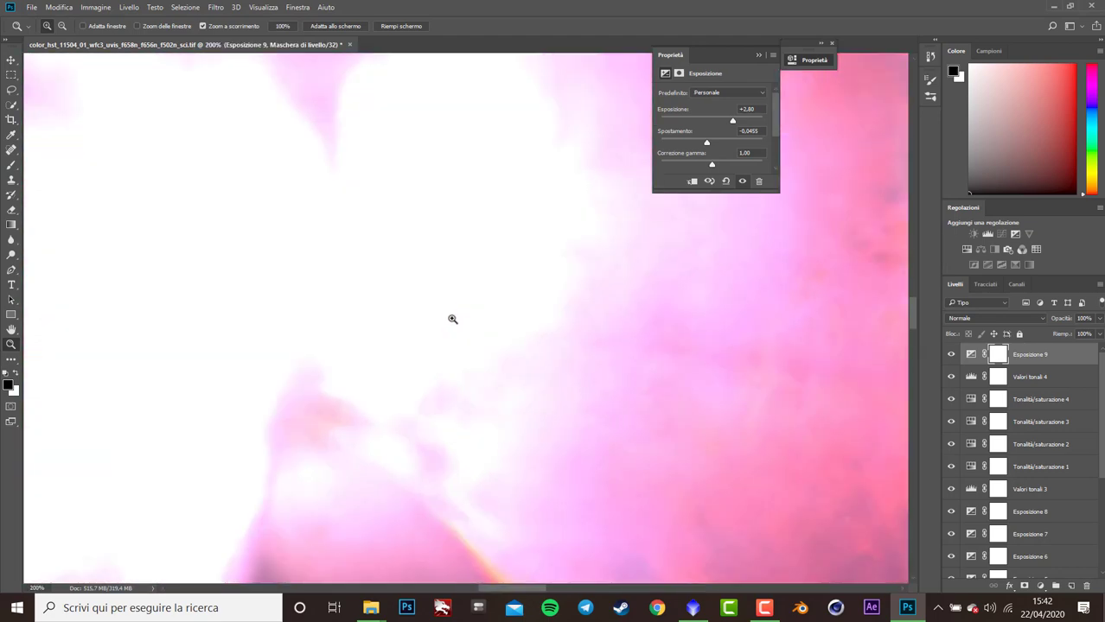
{"action": "right_click", "coordinate": [451, 317]}
{"action": "left_click", "coordinate": [476, 335]}
{"action": "left_click", "coordinate": [431, 293]}
{"action": "left_click", "coordinate": [431, 293]}
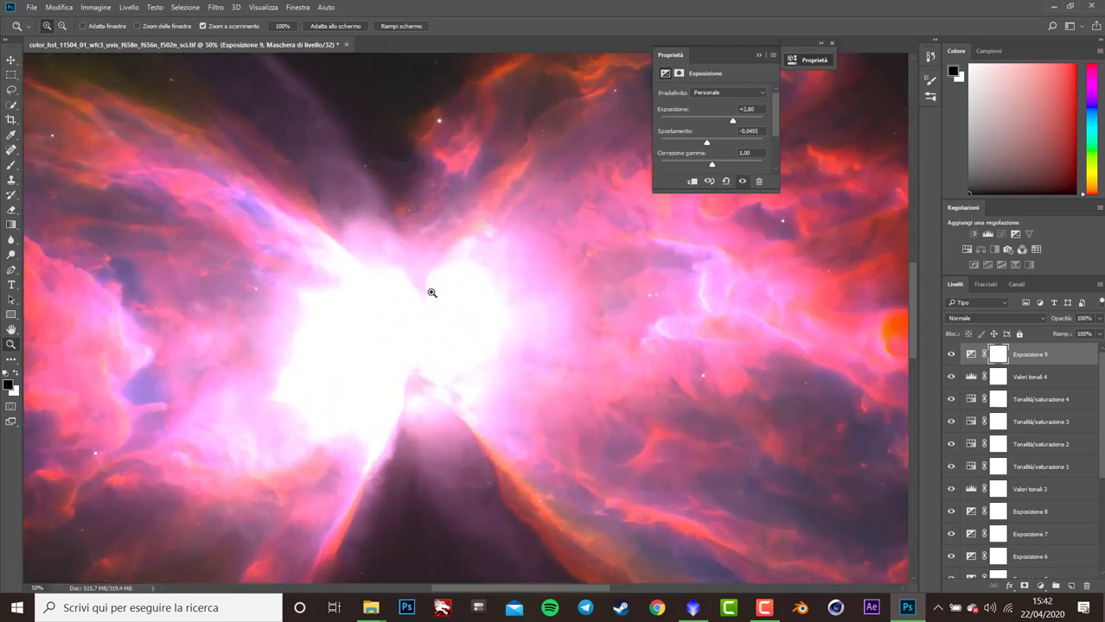
{"action": "left_click", "coordinate": [431, 293]}
{"action": "mouse_move", "coordinate": [707, 142]}
{"action": "left_mouse_down"}
{"action": "mouse_move", "coordinate": [737, 141]}
{"action": "mouse_move", "coordinate": [710, 143]}
{"action": "left_mouse_up"}
{"action": "left_click", "coordinate": [758, 55]}
- Add a tenth Exposure layer with exposure -3.33, offset +0.0114 and gamma 0.92, and lower its opacity to 67%
{"action": "left_click", "coordinate": [1015, 234]}
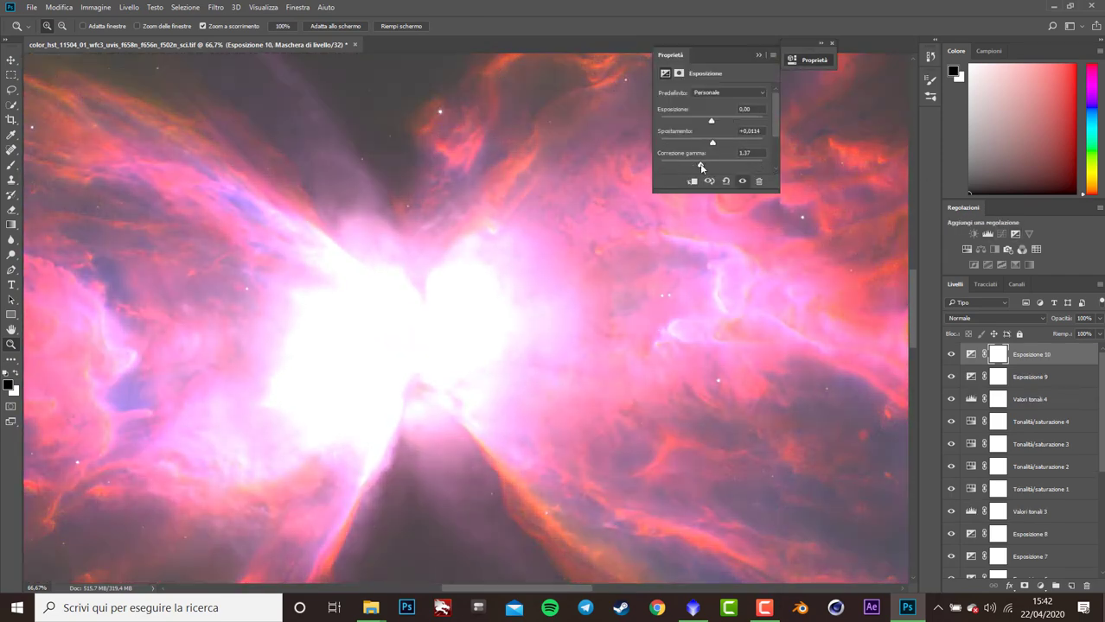
{"action": "left_click_drag", "start_coordinate": [721, 116], "coordinate": [685, 121]}
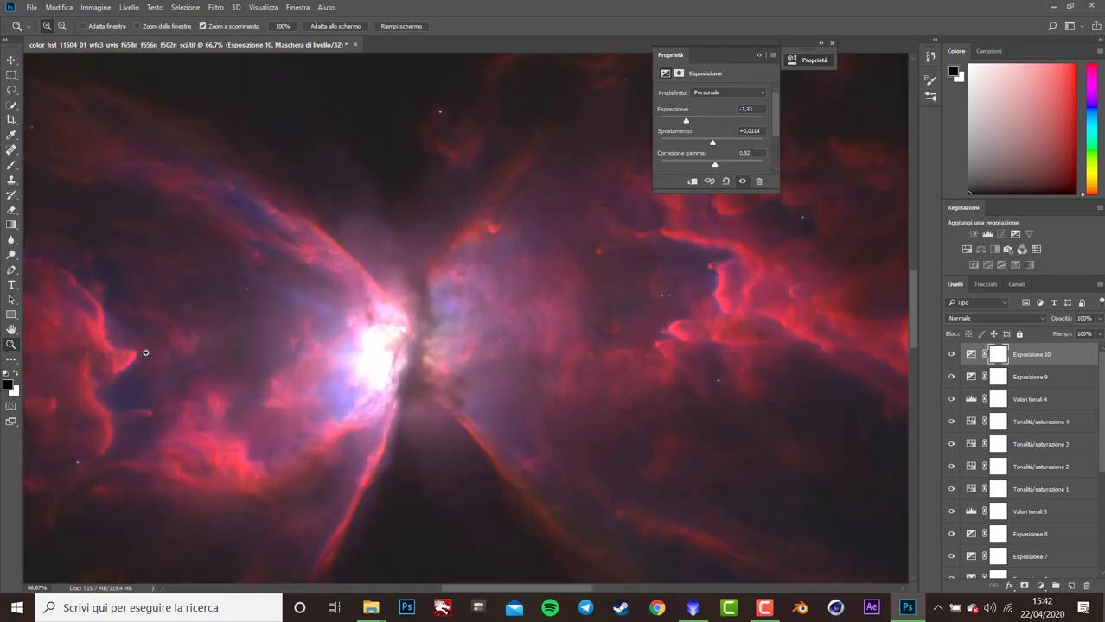
{"action": "left_click_drag", "start_coordinate": [146, 353], "coordinate": [162, 365]}
{"action": "left_click_drag", "start_coordinate": [425, 326], "coordinate": [684, 284]}
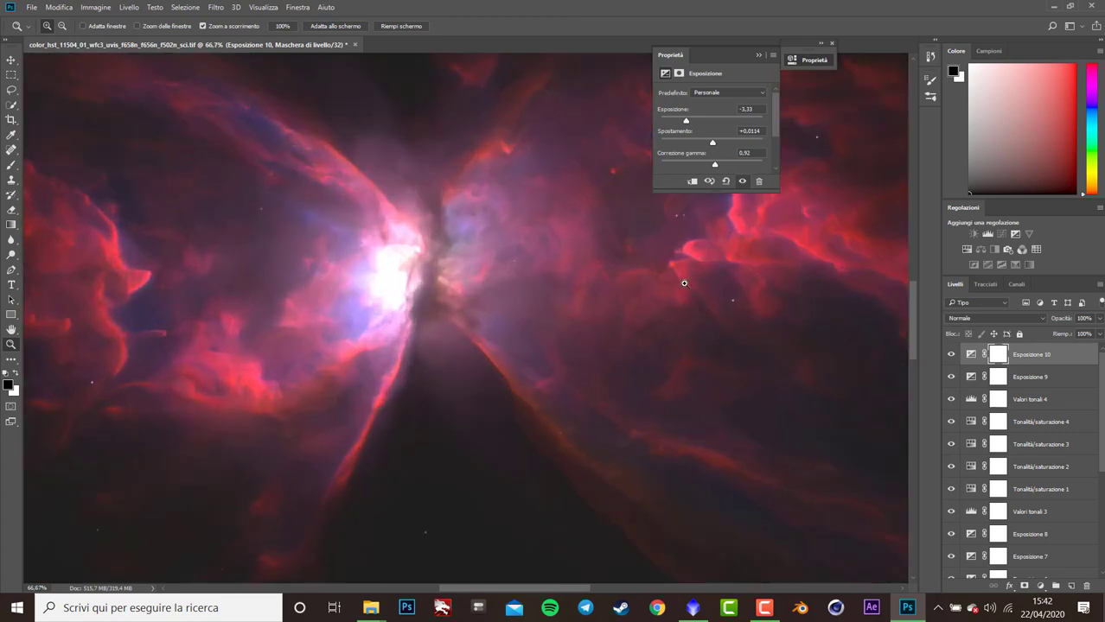
{"action": "left_click", "coordinate": [758, 55]}
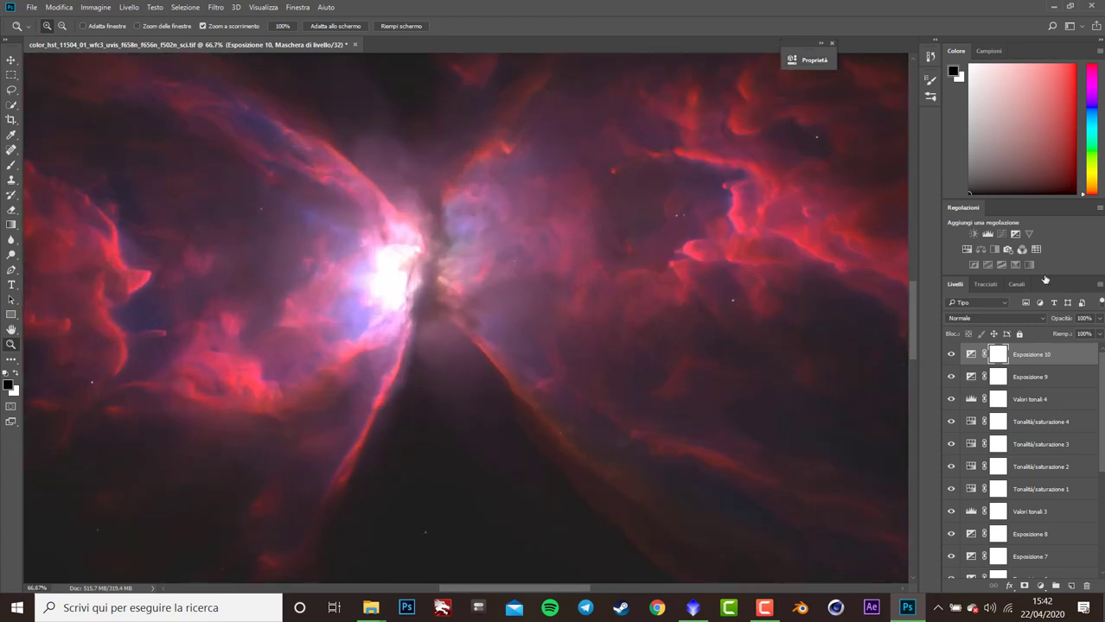
{"action": "left_click", "coordinate": [1098, 318]}
{"action": "mouse_move", "coordinate": [1099, 332]}
{"action": "left_mouse_down"}
{"action": "mouse_move", "coordinate": [1065, 332]}
{"action": "mouse_move", "coordinate": [1081, 334]}
{"action": "left_mouse_up"}
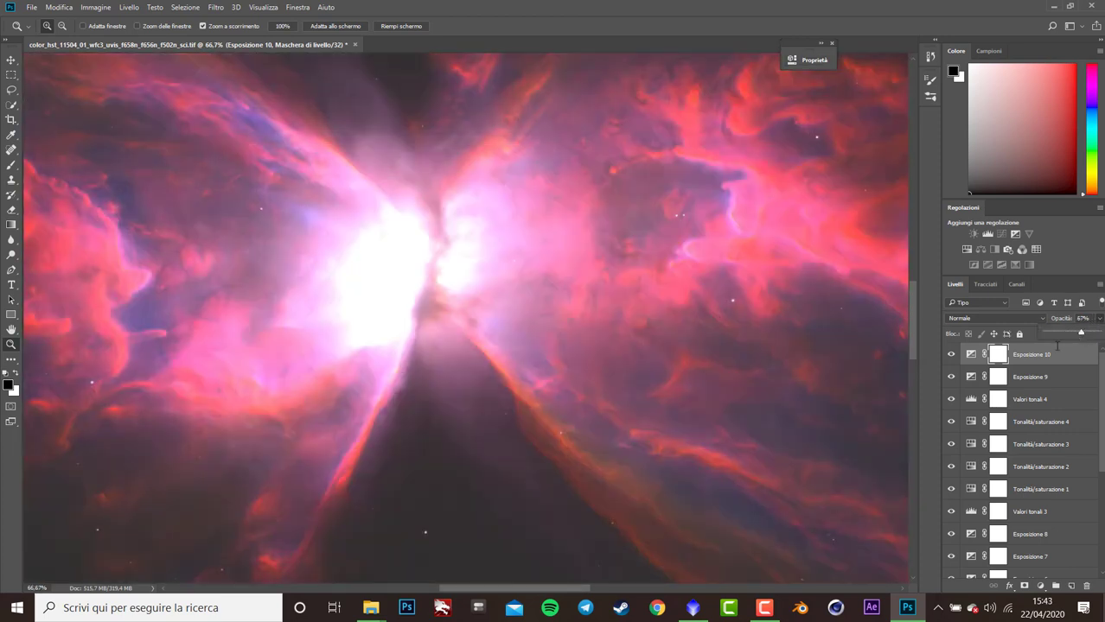
- Try painting black over both bright core lobes on the ninth Exposure layer's mask, undo it and swap the brush colours
{"action": "left_click", "coordinate": [999, 381]}
{"action": "key", "text": "b"}
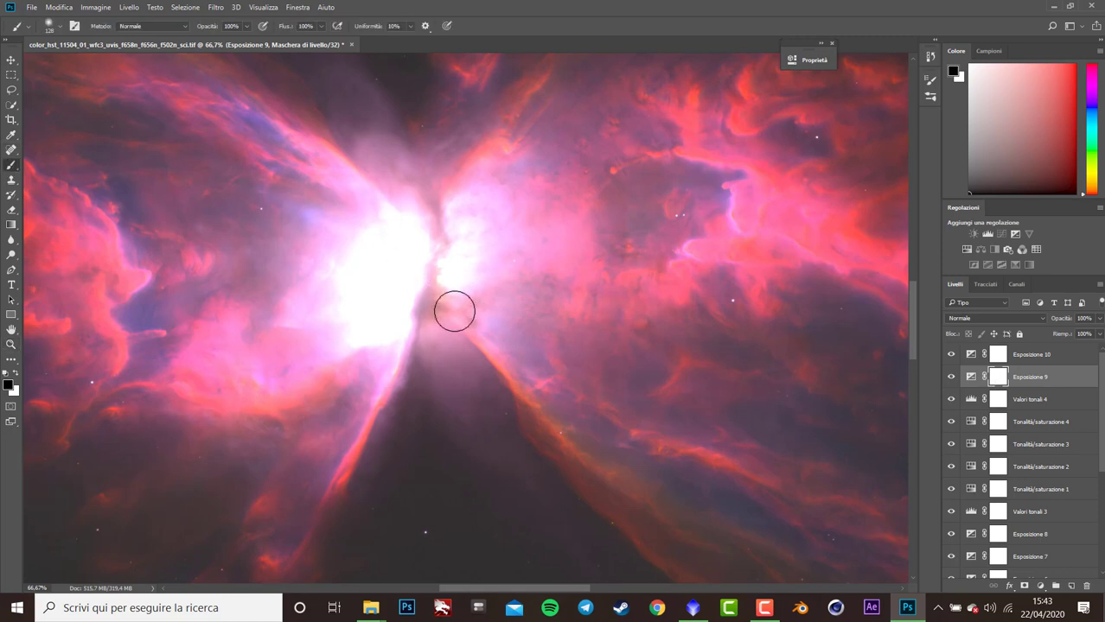
{"action": "left_click_drag", "start_coordinate": [459, 296], "coordinate": [535, 309]}
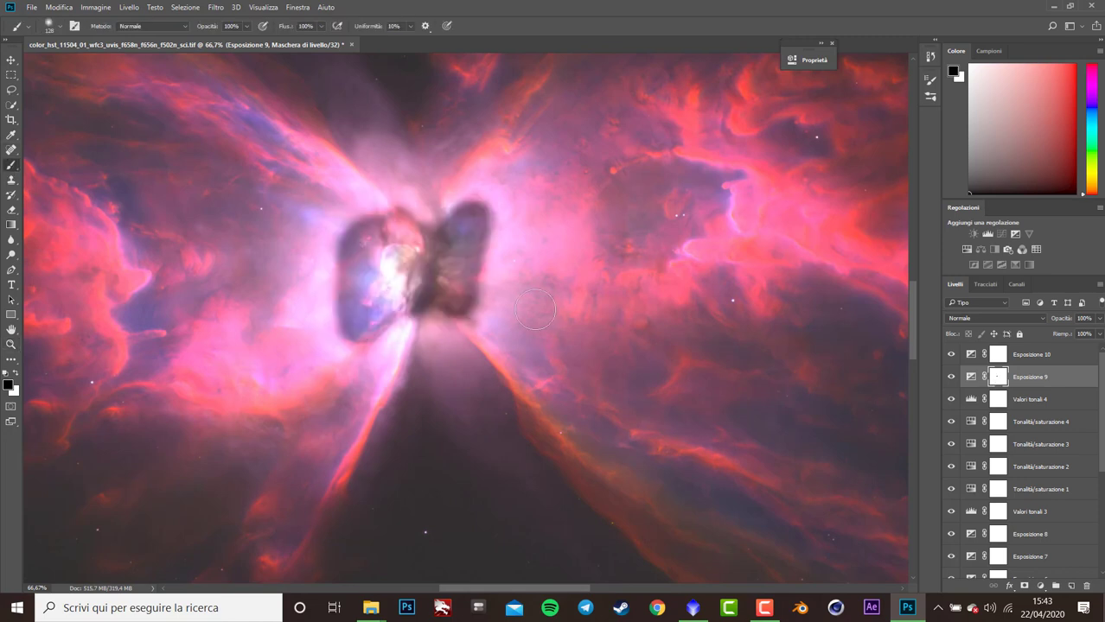
{"action": "mouse_move", "coordinate": [467, 207]}
{"action": "left_mouse_down"}
{"action": "mouse_move", "coordinate": [481, 177]}
{"action": "mouse_move", "coordinate": [494, 318]}
{"action": "mouse_move", "coordinate": [510, 291]}
{"action": "mouse_move", "coordinate": [361, 326]}
{"action": "mouse_move", "coordinate": [468, 235]}
{"action": "mouse_move", "coordinate": [333, 252]}
{"action": "mouse_move", "coordinate": [361, 350]}
{"action": "left_mouse_up"}
{"action": "key", "text": "ctrl+z"}
{"action": "key", "text": "x"}
- Lower the ninth Exposure layer's opacity to 29% to bring back detail in the core
{"action": "left_click_drag", "start_coordinate": [1099, 320], "coordinate": [1059, 333]}
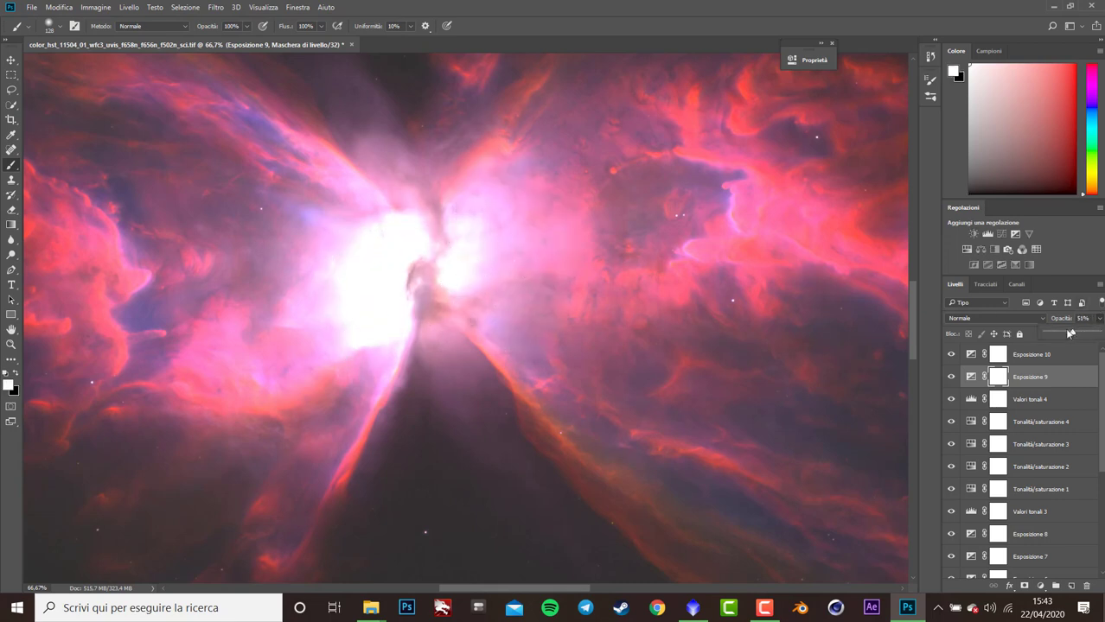
{"action": "key", "text": "z"}
{"action": "right_click", "coordinate": [101, 353]}
{"action": "left_click", "coordinate": [123, 365]}
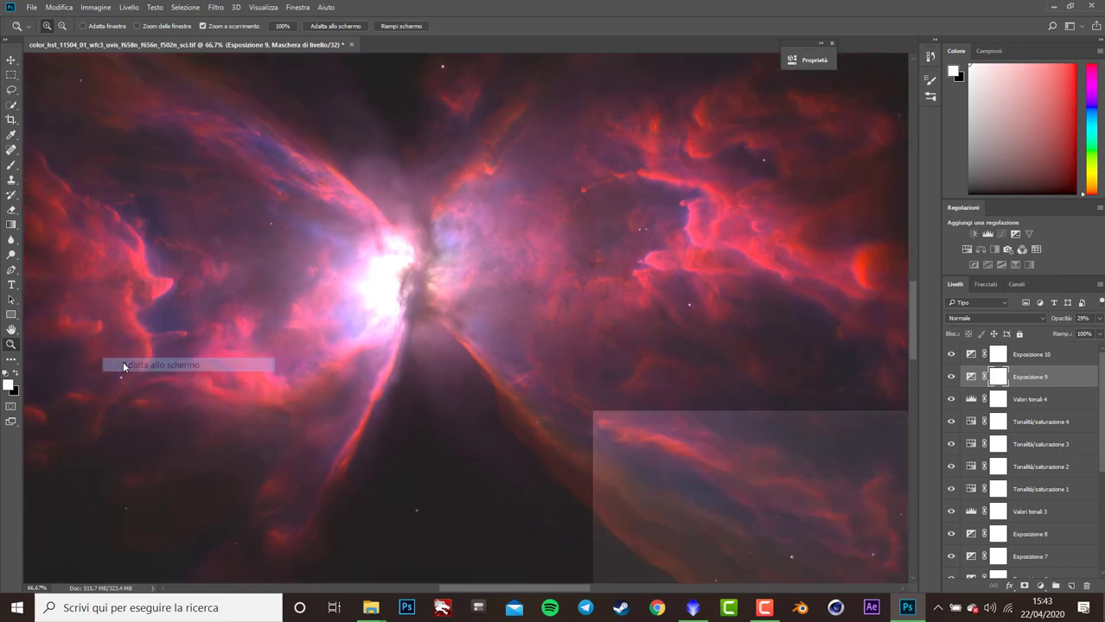
{"action": "left_click", "coordinate": [454, 338]}
- Add a fifth Levels layer with the Più chiaro preset and a sixth Levels layer above it
{"action": "left_click", "coordinate": [987, 234]}
{"action": "left_click", "coordinate": [727, 94]}
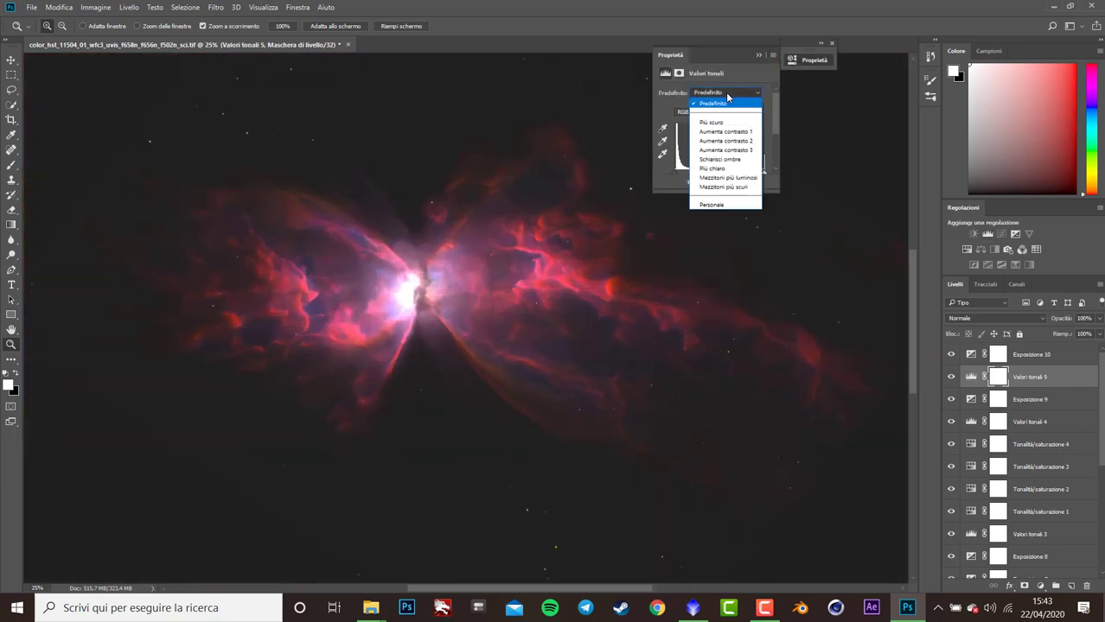
{"action": "left_click", "coordinate": [724, 169]}
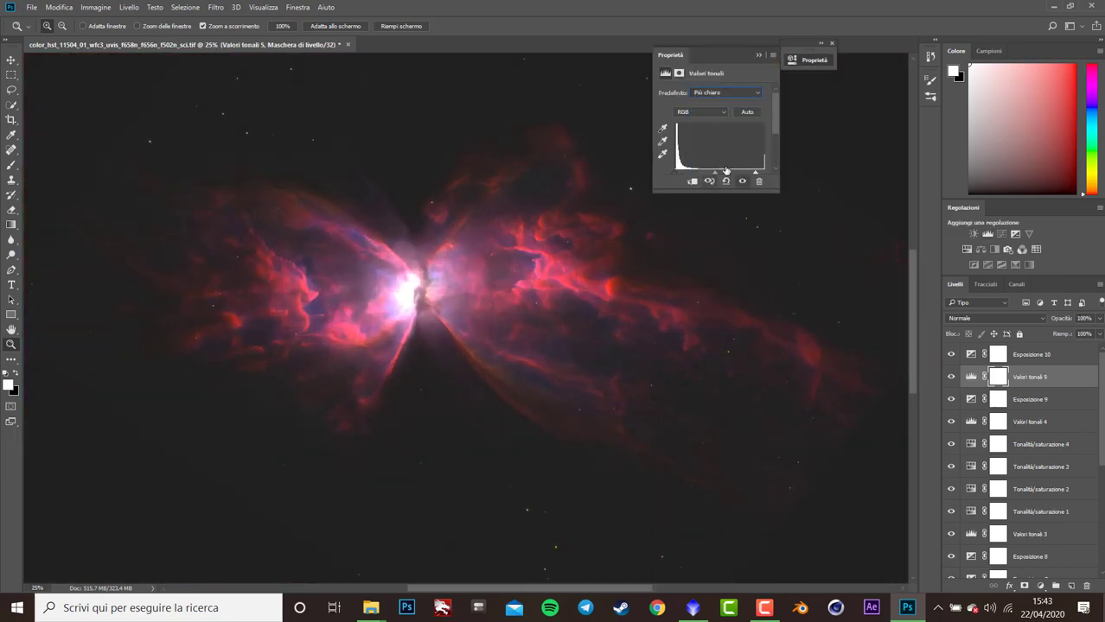
{"action": "left_click", "coordinate": [759, 55]}
{"action": "left_click", "coordinate": [987, 234]}
{"action": "left_click", "coordinate": [758, 55]}
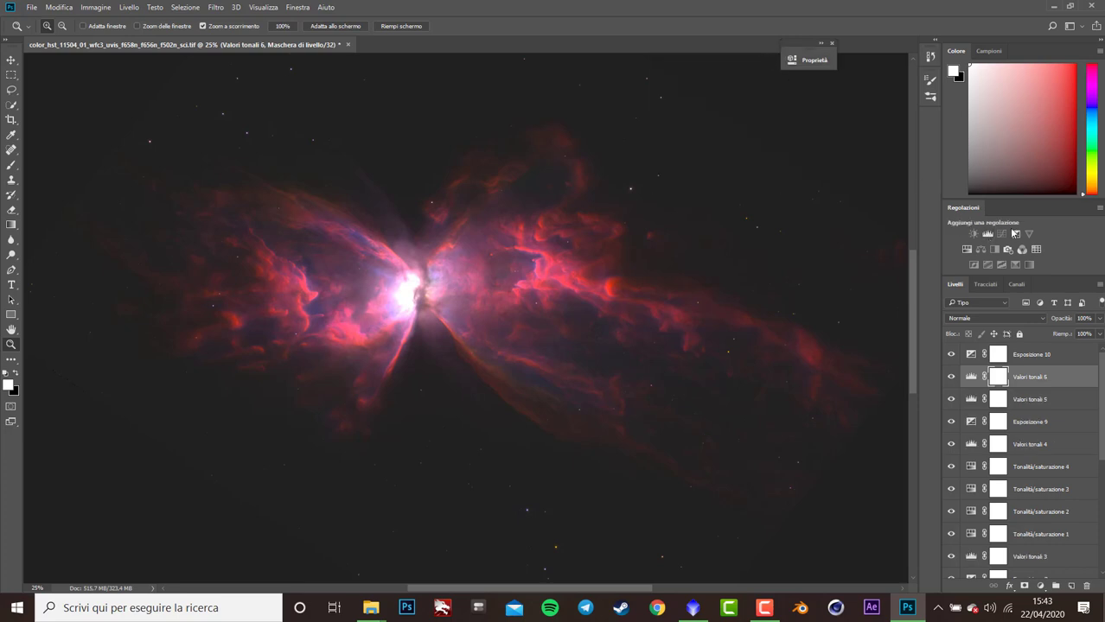
- Add an eleventh Exposure adjustment layer with exposure +0.61, offset -0.0398 and gamma 1.08
{"action": "left_click", "coordinate": [1013, 235]}
{"action": "left_click_drag", "start_coordinate": [748, 120], "coordinate": [711, 122]}
{"action": "left_click_drag", "start_coordinate": [749, 122], "coordinate": [715, 122]}
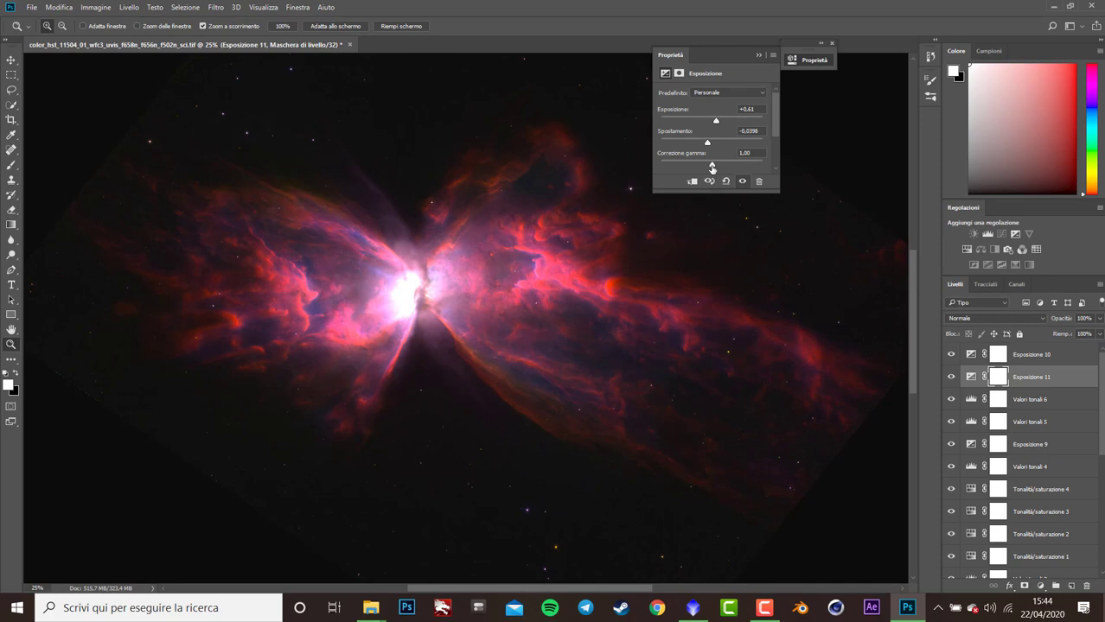
{"action": "mouse_move", "coordinate": [711, 167]}
{"action": "left_mouse_down"}
{"action": "mouse_move", "coordinate": [759, 168]}
{"action": "mouse_move", "coordinate": [710, 170]}
{"action": "left_mouse_up"}
{"action": "left_click", "coordinate": [758, 56]}
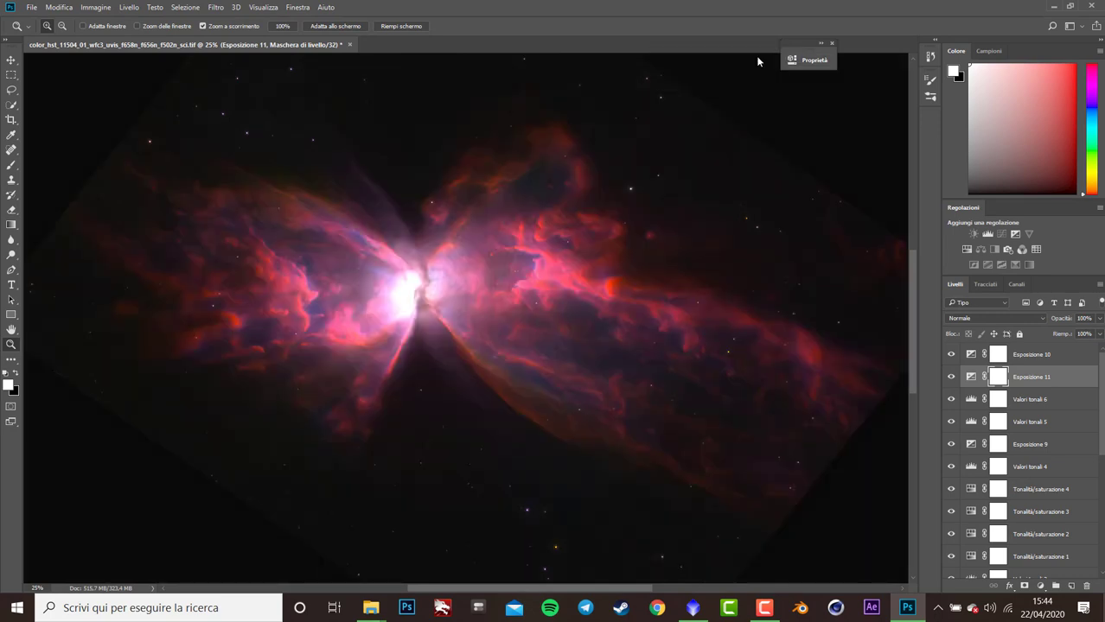
{"action": "right_click", "coordinate": [195, 318]}
{"action": "left_click", "coordinate": [228, 334]}
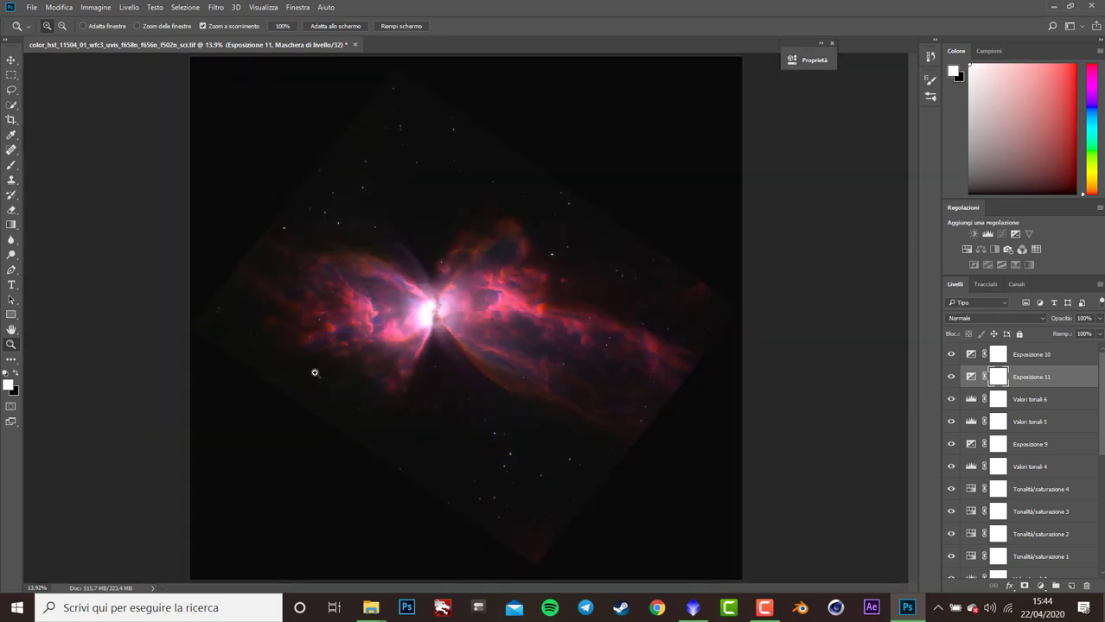
- Add a fifth Hue/Saturation adjustment layer above the eleventh Exposure layer and raise its saturation slightly
{"action": "left_click", "coordinate": [967, 249]}
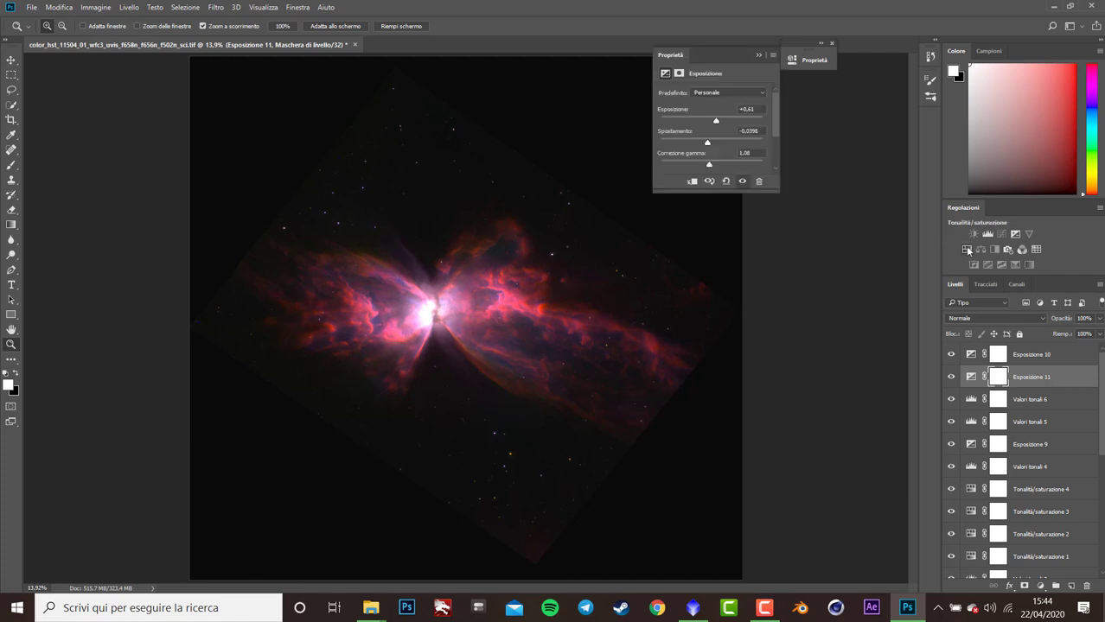
{"action": "left_click", "coordinate": [728, 93]}
{"action": "left_click", "coordinate": [749, 108]}
{"action": "left_click", "coordinate": [748, 108]}
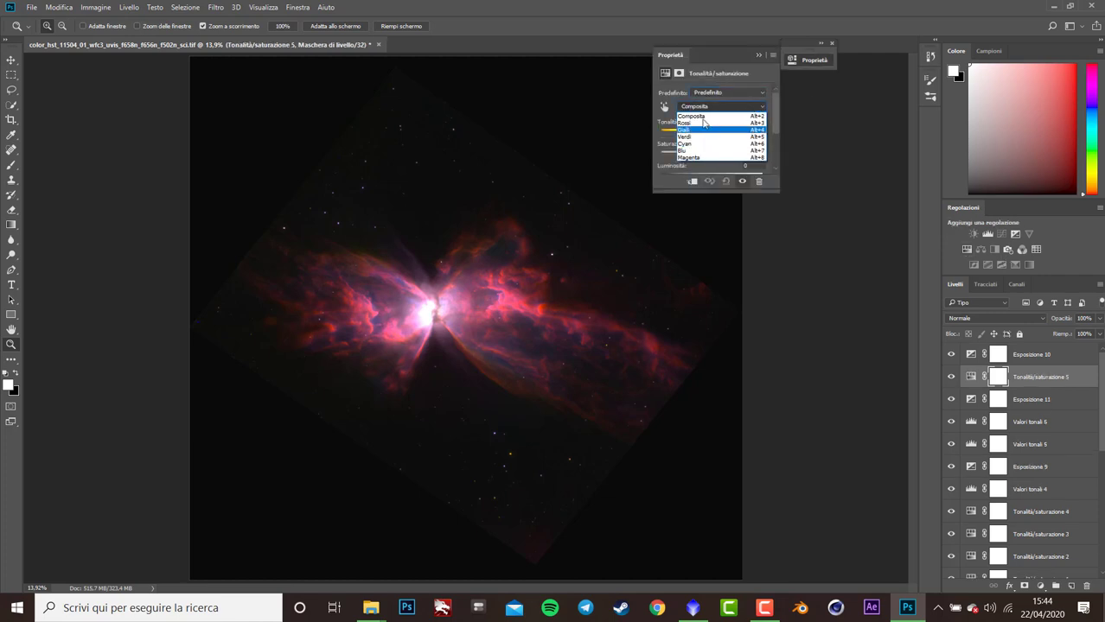
{"action": "left_click", "coordinate": [702, 118]}
{"action": "mouse_move", "coordinate": [711, 155]}
{"action": "left_mouse_down"}
{"action": "mouse_move", "coordinate": [744, 157]}
{"action": "mouse_move", "coordinate": [711, 158]}
{"action": "mouse_move", "coordinate": [699, 145]}
{"action": "mouse_move", "coordinate": [759, 154]}
{"action": "mouse_move", "coordinate": [720, 152]}
{"action": "mouse_move", "coordinate": [718, 124]}
{"action": "mouse_move", "coordinate": [718, 152]}
{"action": "left_mouse_up"}
{"action": "scroll", "coordinate": [773, 117], "scroll_direction": "down", "scroll_amount": 2}
{"action": "left_click", "coordinate": [758, 56]}
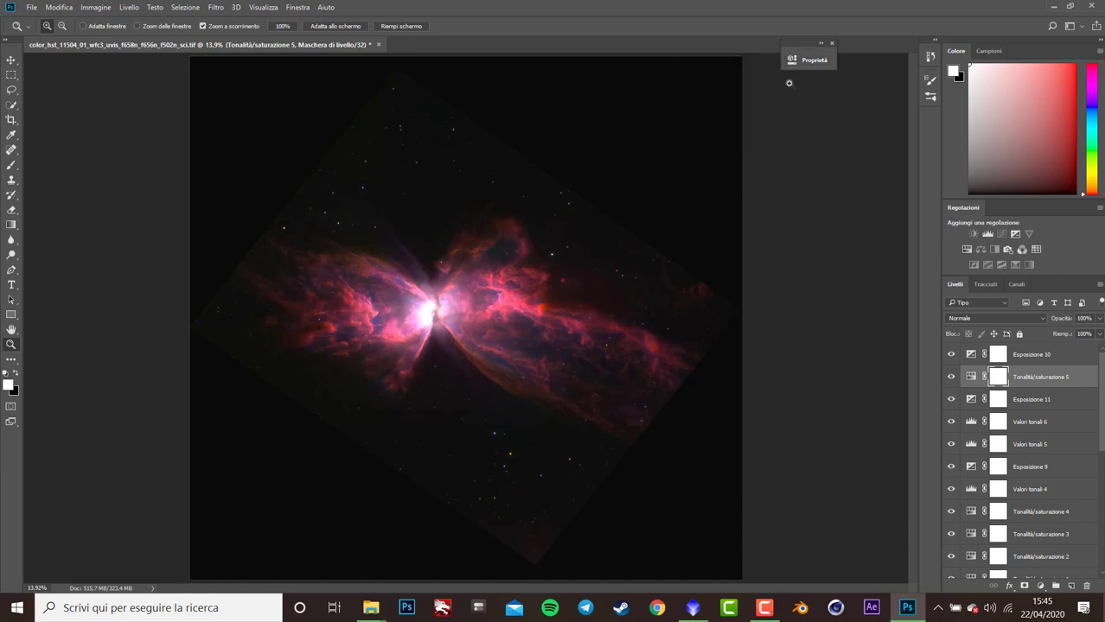
- Add a sixth Hue/Saturation layer and raise the saturation of its Cyan range
{"action": "left_click", "coordinate": [967, 250]}
{"action": "left_click", "coordinate": [735, 106]}
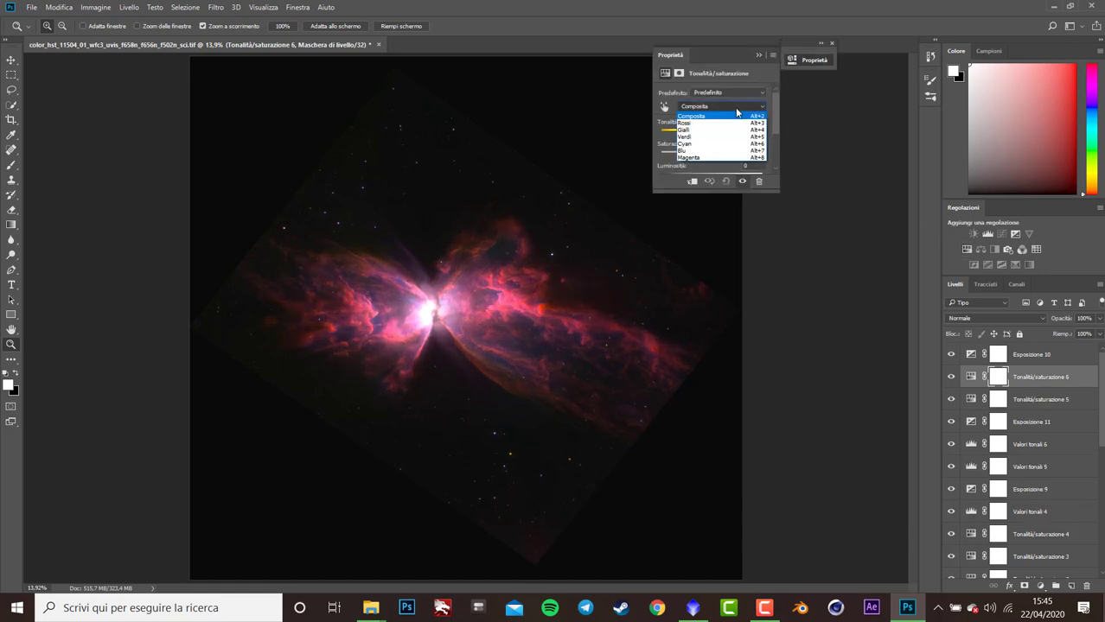
{"action": "left_click", "coordinate": [688, 145]}
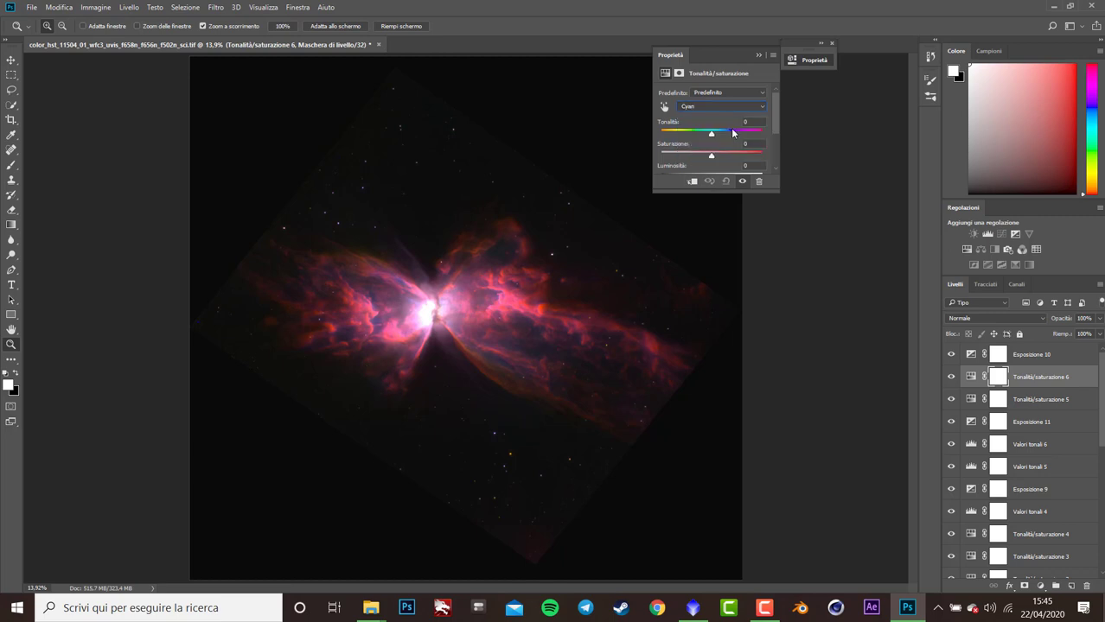
{"action": "left_click_drag", "start_coordinate": [711, 154], "coordinate": [747, 158]}
{"action": "scroll", "coordinate": [767, 139], "scroll_direction": "down", "scroll_amount": 2}
{"action": "scroll", "coordinate": [757, 143], "scroll_direction": "up", "scroll_amount": 2}
{"action": "left_click", "coordinate": [758, 54]}
- Add a seventh Hue/Saturation layer and adjust its Magenta range
{"action": "left_click", "coordinate": [969, 254]}
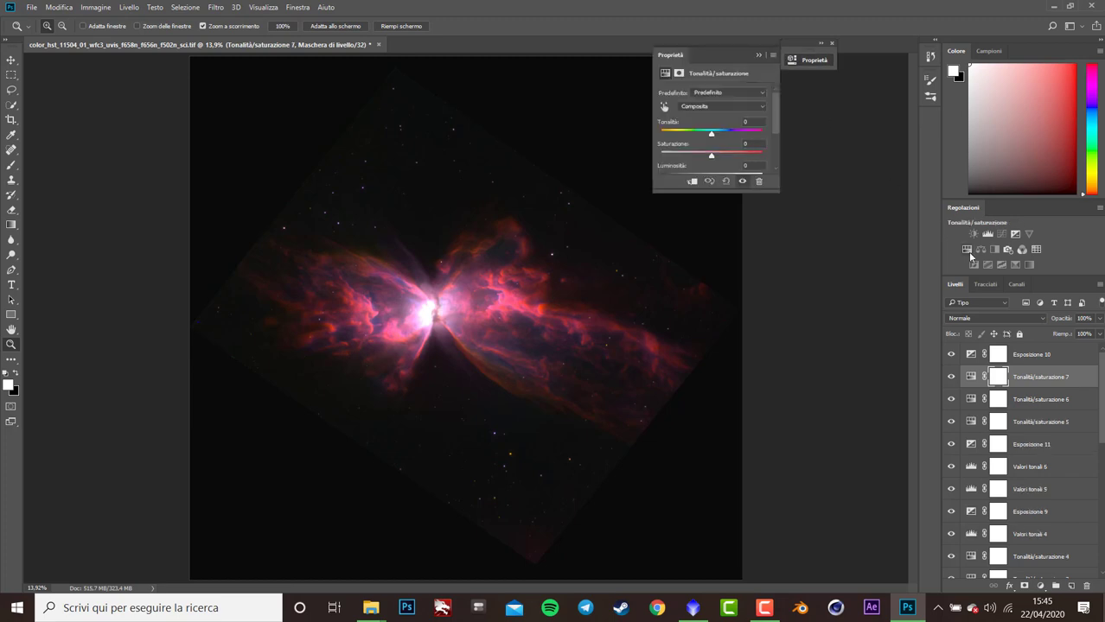
{"action": "left_click", "coordinate": [719, 106]}
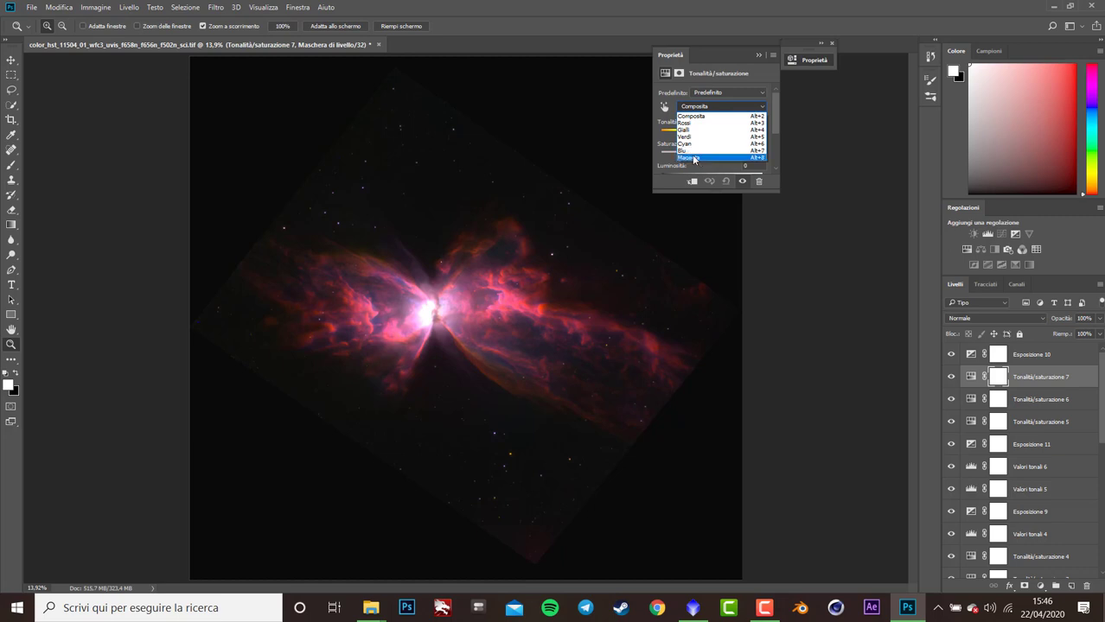
{"action": "left_click", "coordinate": [696, 158]}
{"action": "left_click_drag", "start_coordinate": [774, 161], "coordinate": [699, 161]}
{"action": "scroll", "coordinate": [775, 133], "scroll_direction": "down", "scroll_amount": 2}
{"action": "left_click_drag", "start_coordinate": [772, 131], "coordinate": [771, 110]}
- Add an eighth Hue/Saturation layer with its Blu range set to saturation +39 and lightness -18
{"action": "left_click", "coordinate": [967, 249]}
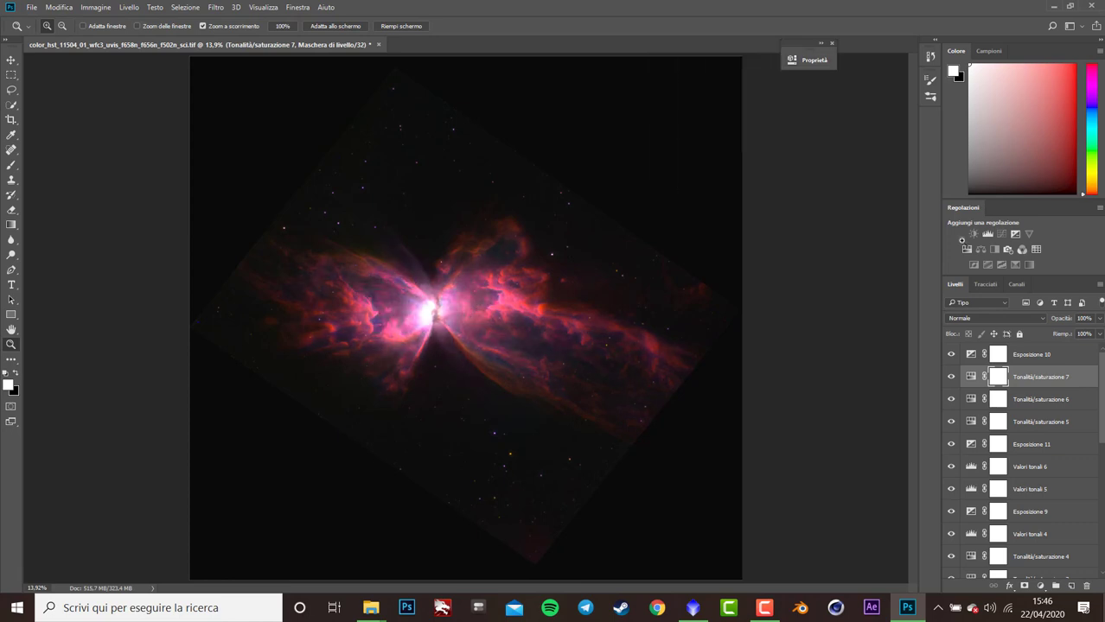
{"action": "left_click", "coordinate": [748, 107]}
{"action": "left_click", "coordinate": [719, 151]}
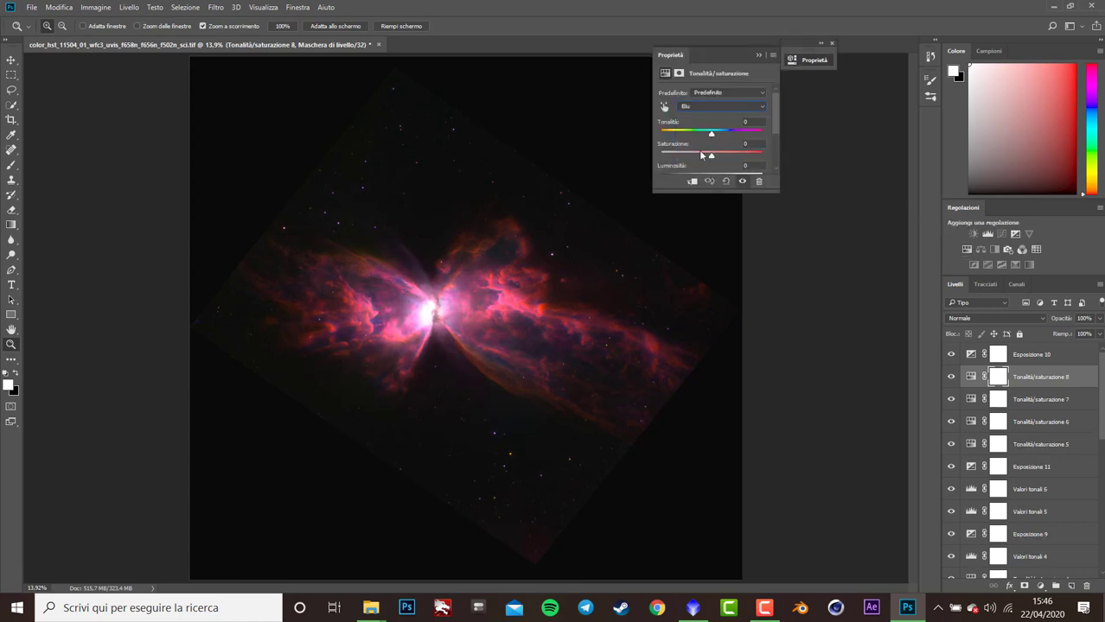
{"action": "mouse_move", "coordinate": [711, 153]}
{"action": "left_mouse_down"}
{"action": "mouse_move", "coordinate": [759, 156]}
{"action": "mouse_move", "coordinate": [701, 143]}
{"action": "left_mouse_up"}
{"action": "scroll", "coordinate": [776, 143], "scroll_direction": "down", "scroll_amount": 2}
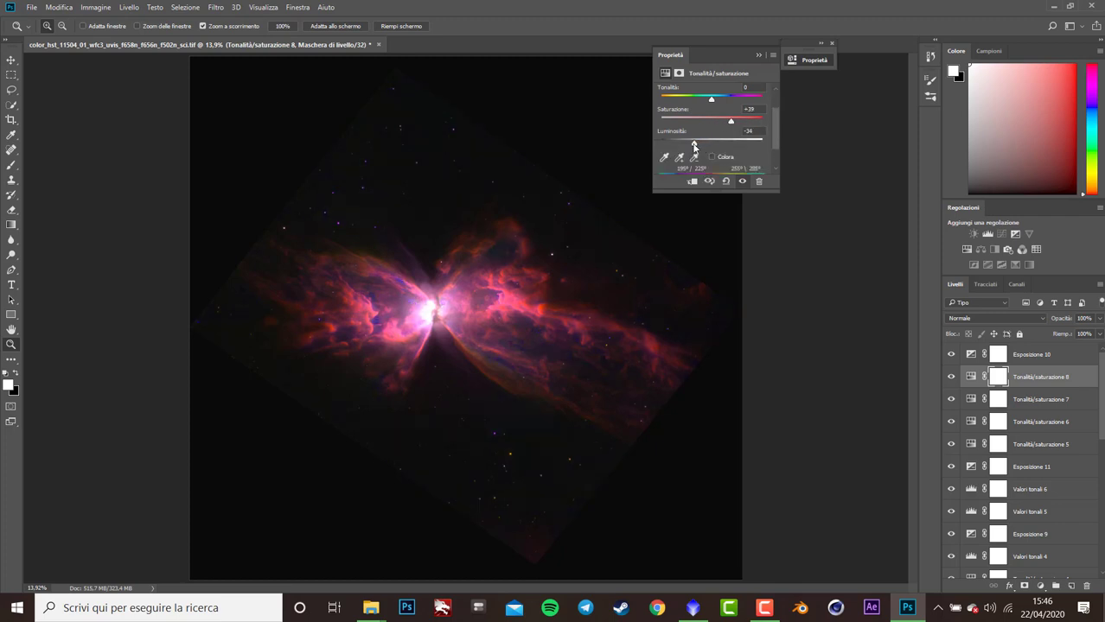
{"action": "left_click_drag", "start_coordinate": [702, 145], "coordinate": [703, 144]}
{"action": "scroll", "coordinate": [775, 104], "scroll_direction": "up", "scroll_amount": 2}
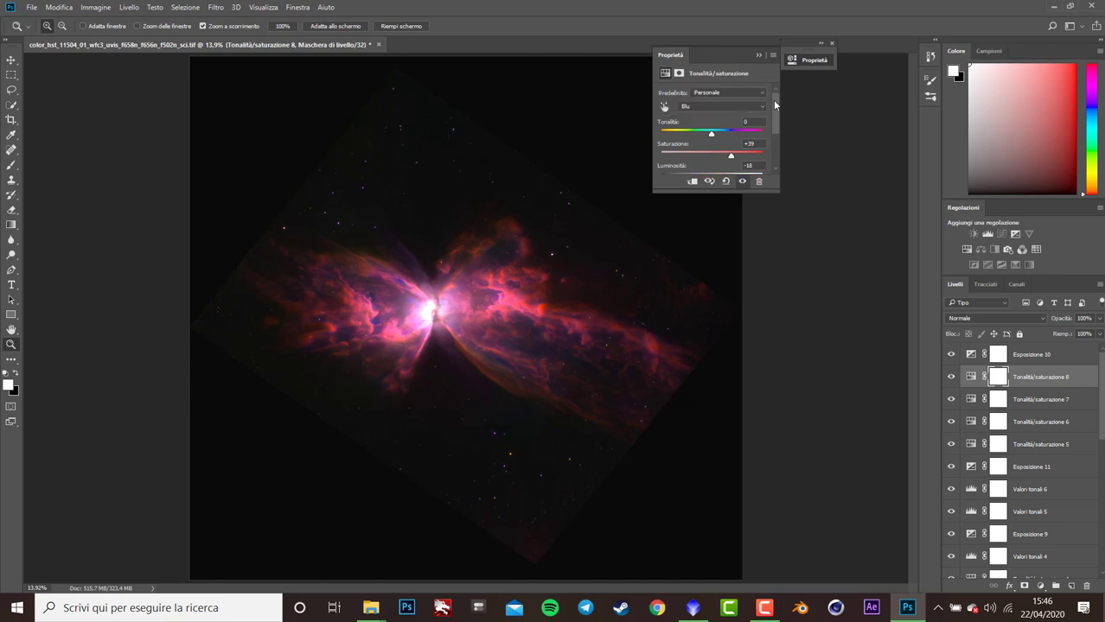
{"action": "left_click", "coordinate": [760, 56]}
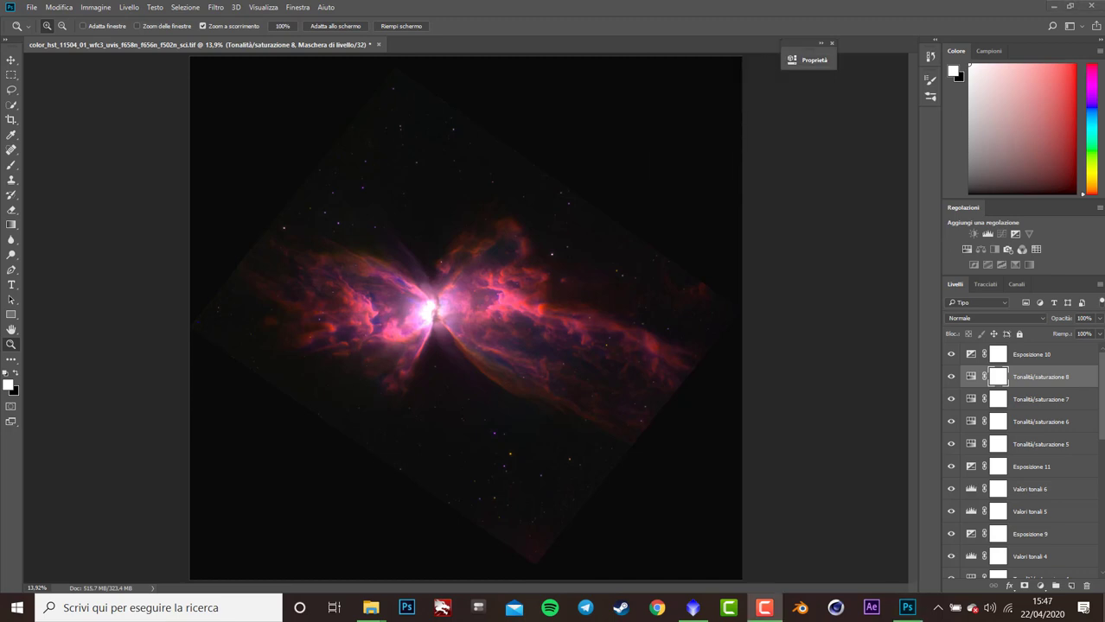
- Open the Export As settings for the processed nebula image
{"action": "left_click", "coordinate": [31, 7]}
{"action": "mouse_move", "coordinate": [52, 198]}
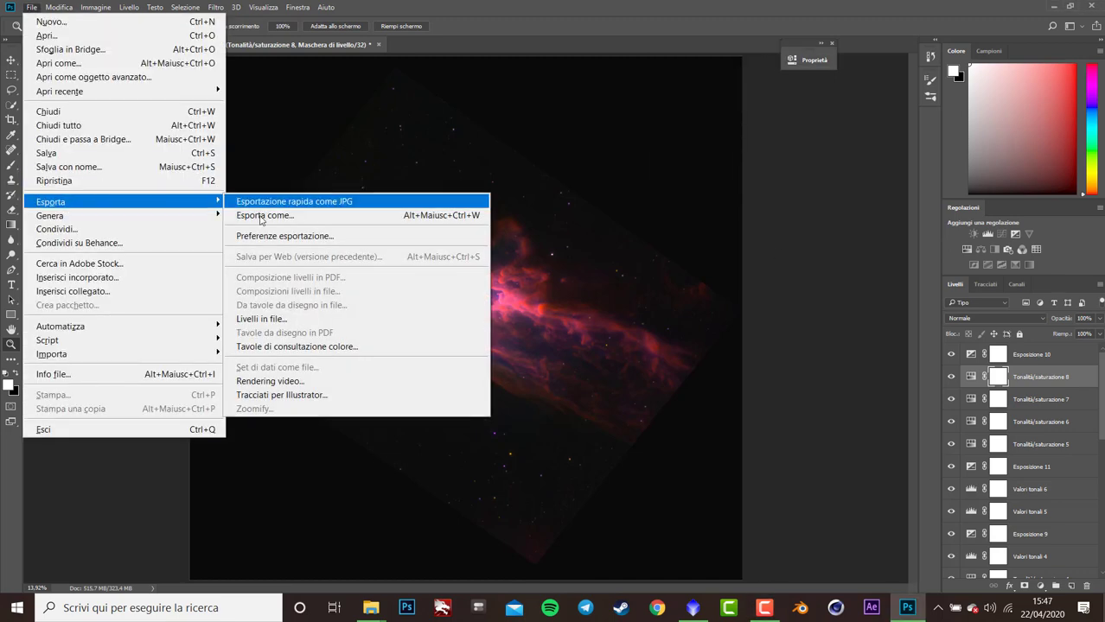
{"action": "left_click", "coordinate": [259, 221]}
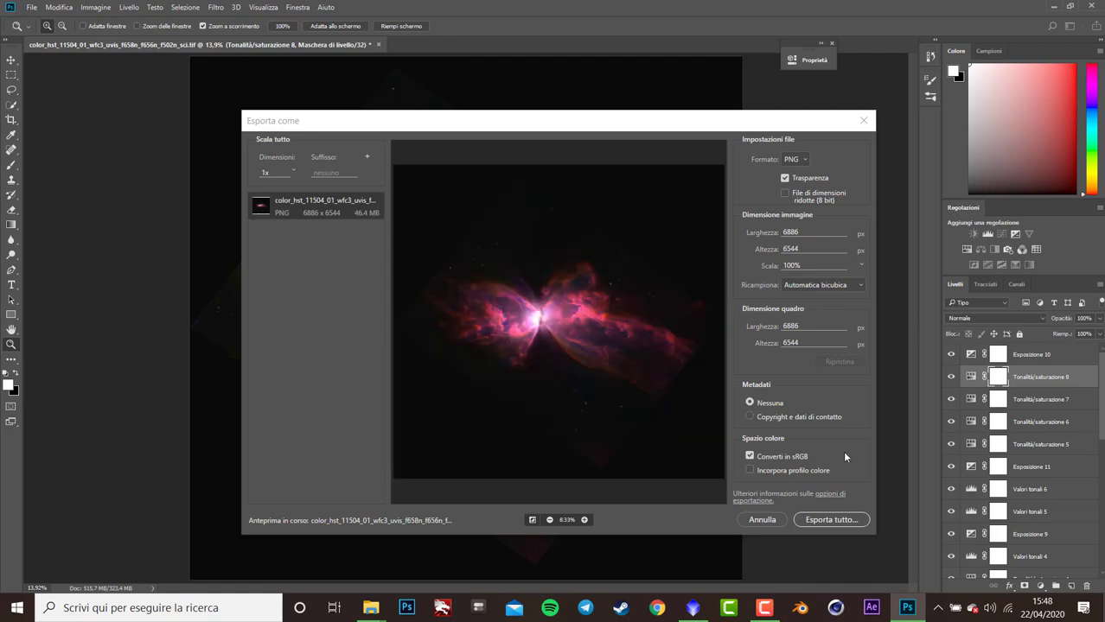
{"action": "left_click", "coordinate": [831, 520]}
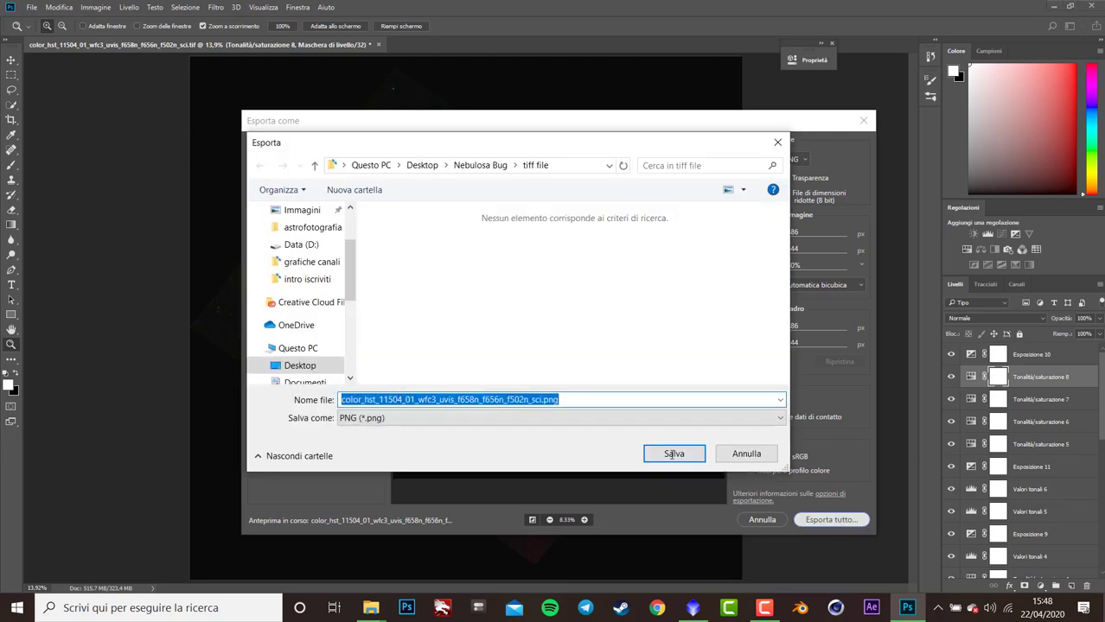
{"action": "left_click", "coordinate": [568, 418]}
{"action": "key", "text": "Escape"}
{"action": "key", "text": "Escape"}
- Export the image as a JPG at 100% quality into the jpg folder inside Nebulosa Bug on the Desktop
{"action": "left_click", "coordinate": [802, 159]}
{"action": "left_click", "coordinate": [799, 178]}
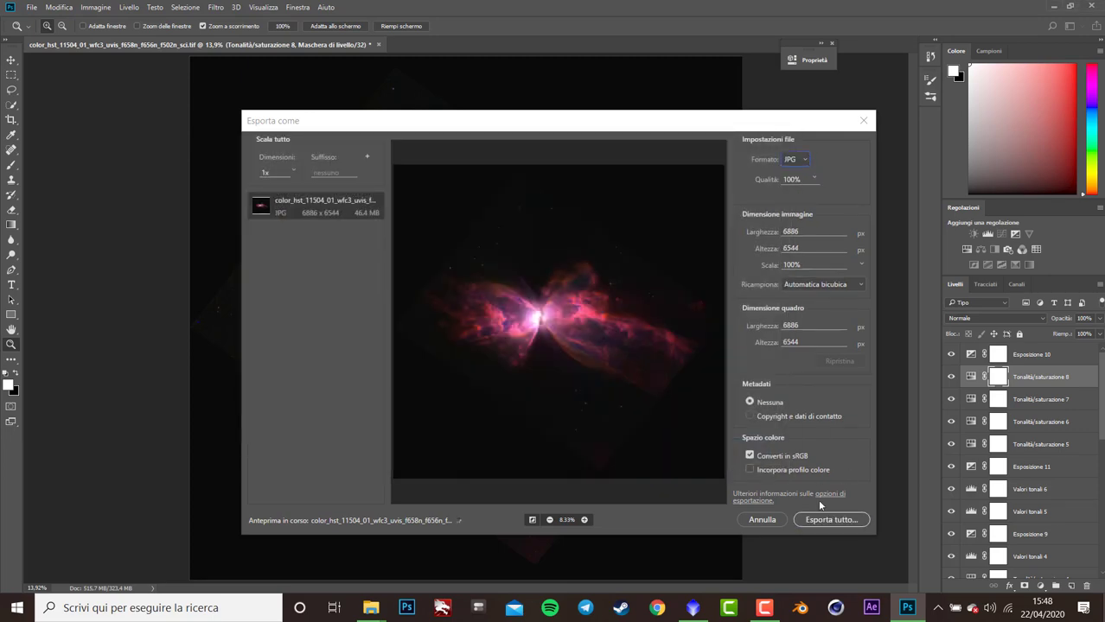
{"action": "left_click", "coordinate": [828, 519]}
{"action": "left_click", "coordinate": [294, 235]}
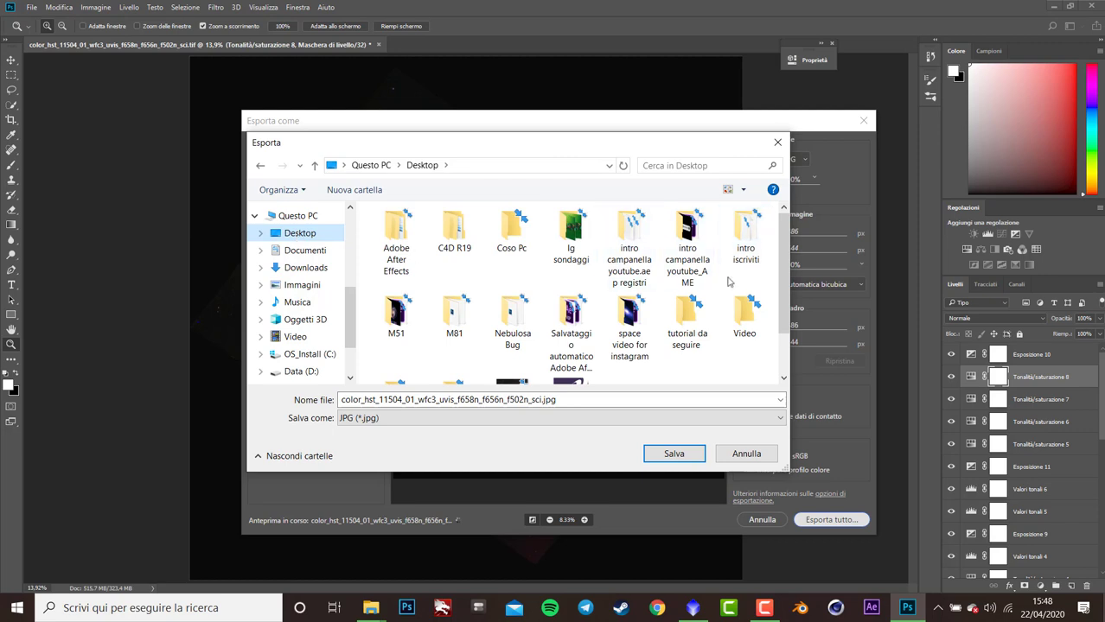
{"action": "scroll", "coordinate": [605, 294], "scroll_direction": "down", "scroll_amount": 1}
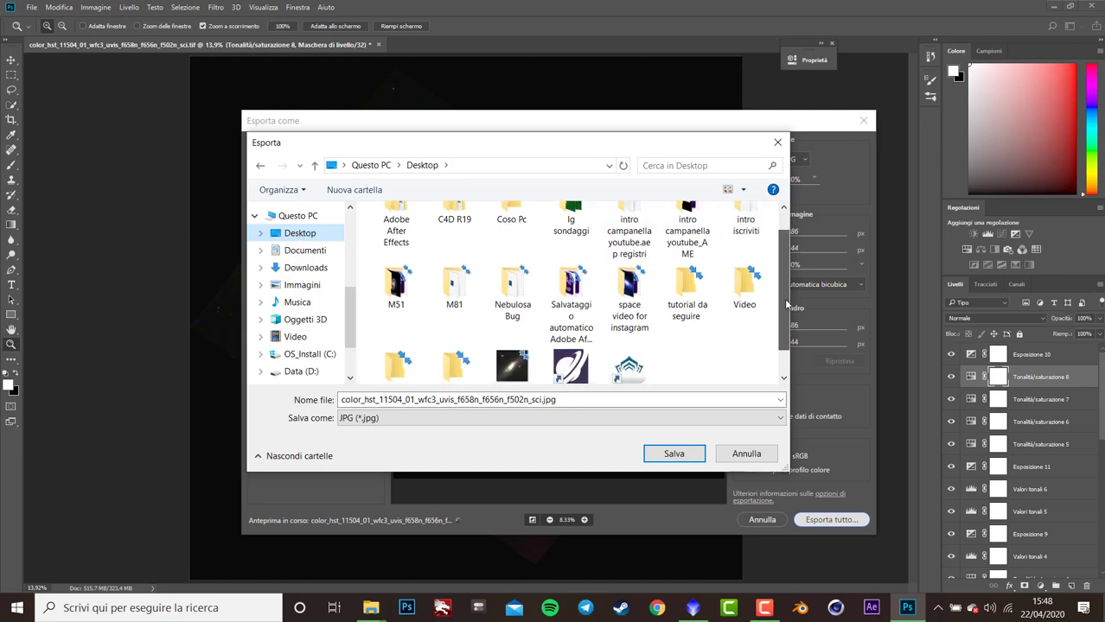
{"action": "double_click", "coordinate": [512, 283]}
{"action": "double_click", "coordinate": [435, 235]}
{"action": "left_click", "coordinate": [663, 453]}
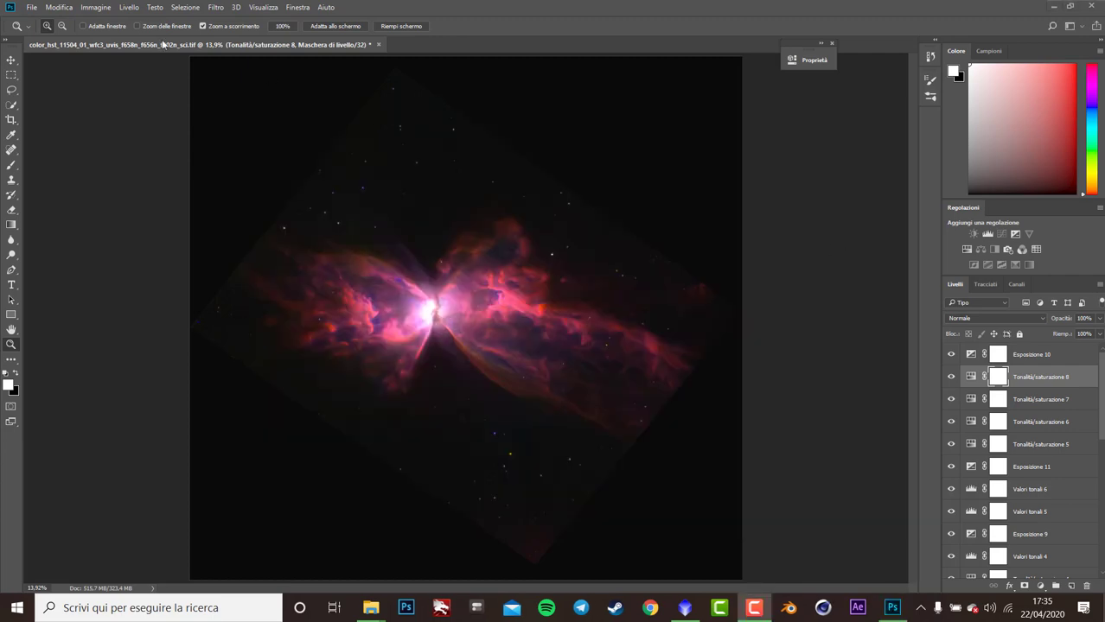
- Open the exported JPG from the jpg folder inside Nebulosa Bug on the Desktop
{"action": "left_click", "coordinate": [31, 7]}
{"action": "left_click", "coordinate": [50, 32]}
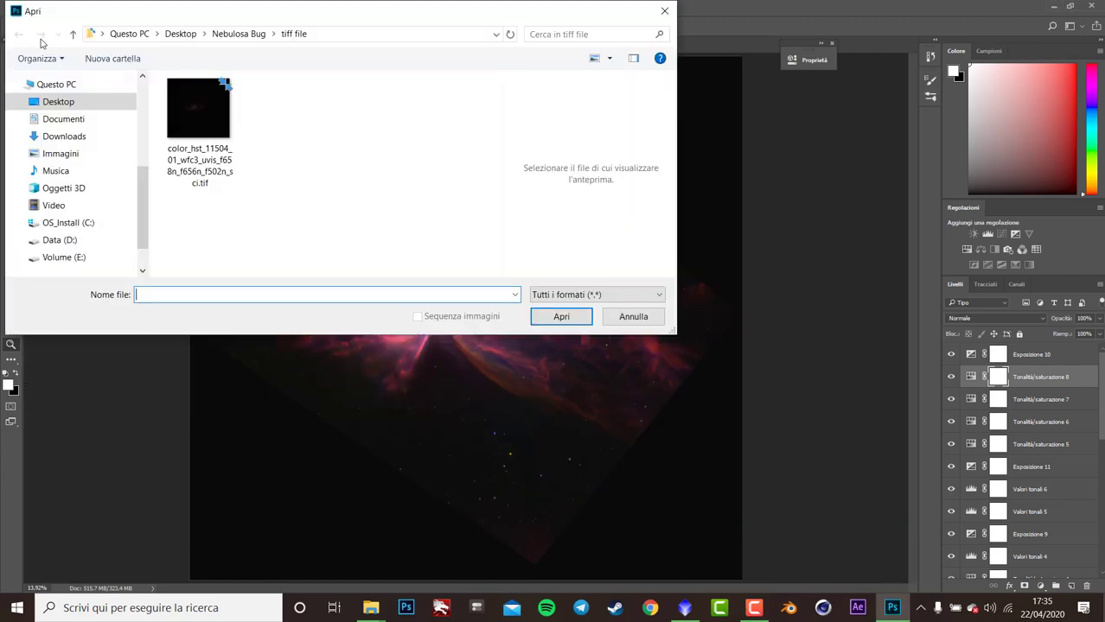
{"action": "left_click", "coordinate": [86, 102]}
{"action": "double_click", "coordinate": [346, 190]}
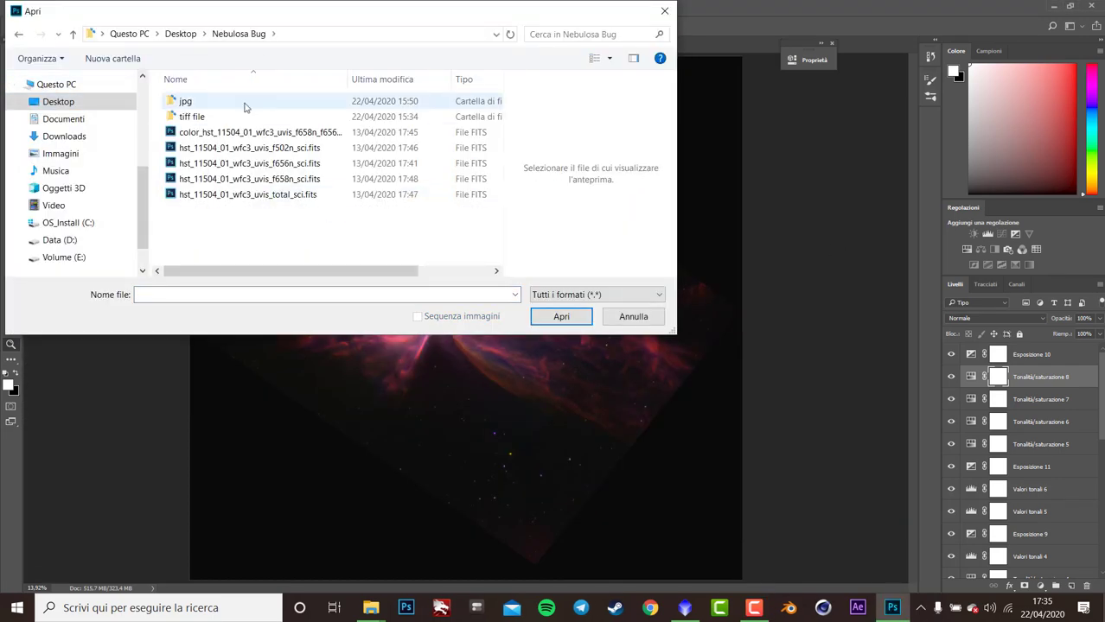
{"action": "double_click", "coordinate": [203, 104]}
{"action": "left_click", "coordinate": [214, 118]}
{"action": "left_click", "coordinate": [562, 315]}
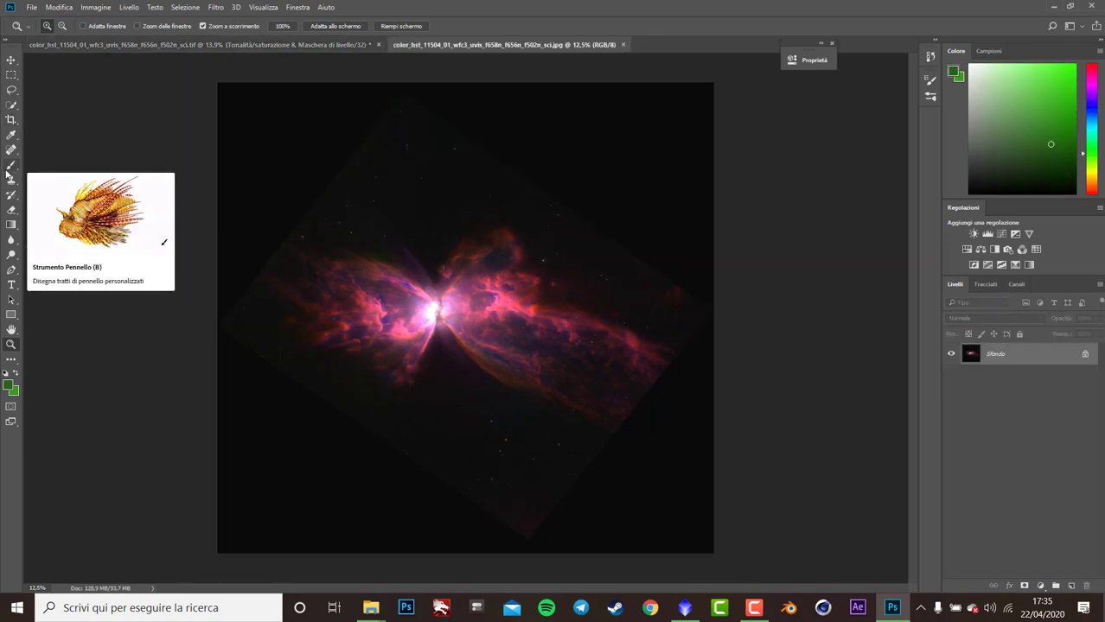
- Add a Brightness/Contrast adjustment layer to the JPG with contrast 100 and raised brightness
{"action": "left_click", "coordinate": [972, 234]}
{"action": "left_click_drag", "start_coordinate": [712, 123], "coordinate": [785, 152]}
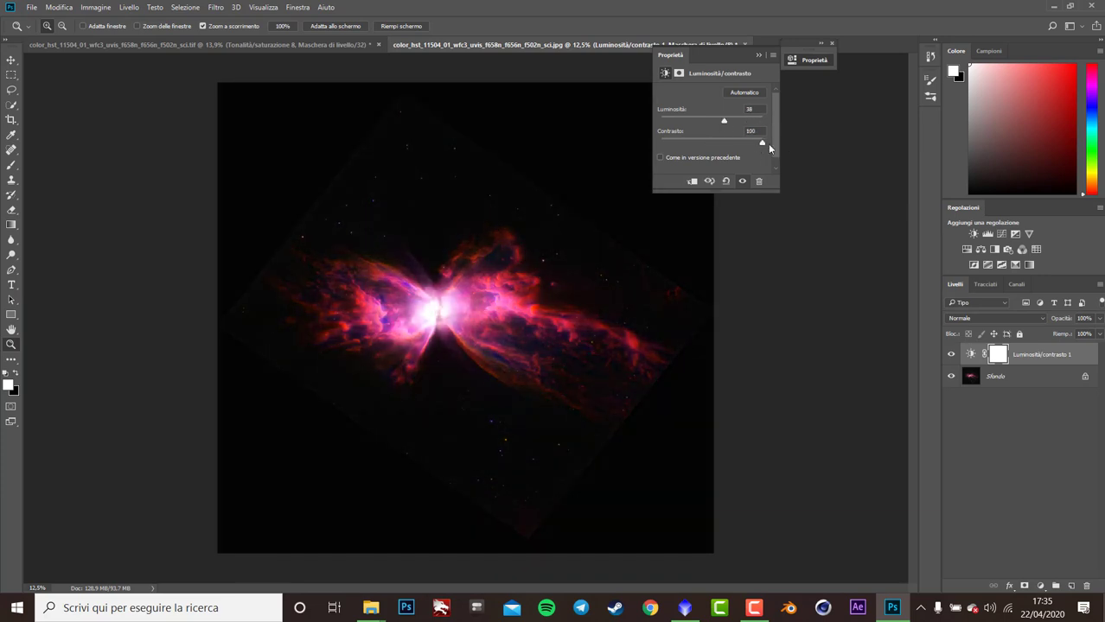
{"action": "mouse_move", "coordinate": [725, 123]}
{"action": "left_mouse_down"}
{"action": "mouse_move", "coordinate": [757, 122]}
{"action": "mouse_move", "coordinate": [706, 119]}
{"action": "mouse_move", "coordinate": [762, 124]}
{"action": "mouse_move", "coordinate": [736, 120]}
{"action": "mouse_move", "coordinate": [752, 143]}
{"action": "mouse_move", "coordinate": [733, 143]}
{"action": "mouse_move", "coordinate": [729, 120]}
{"action": "left_mouse_up"}
- Add a Levels layer and, above it, a Vibrance layer with vibrance +27 and saturation -2
{"action": "left_click", "coordinate": [987, 234]}
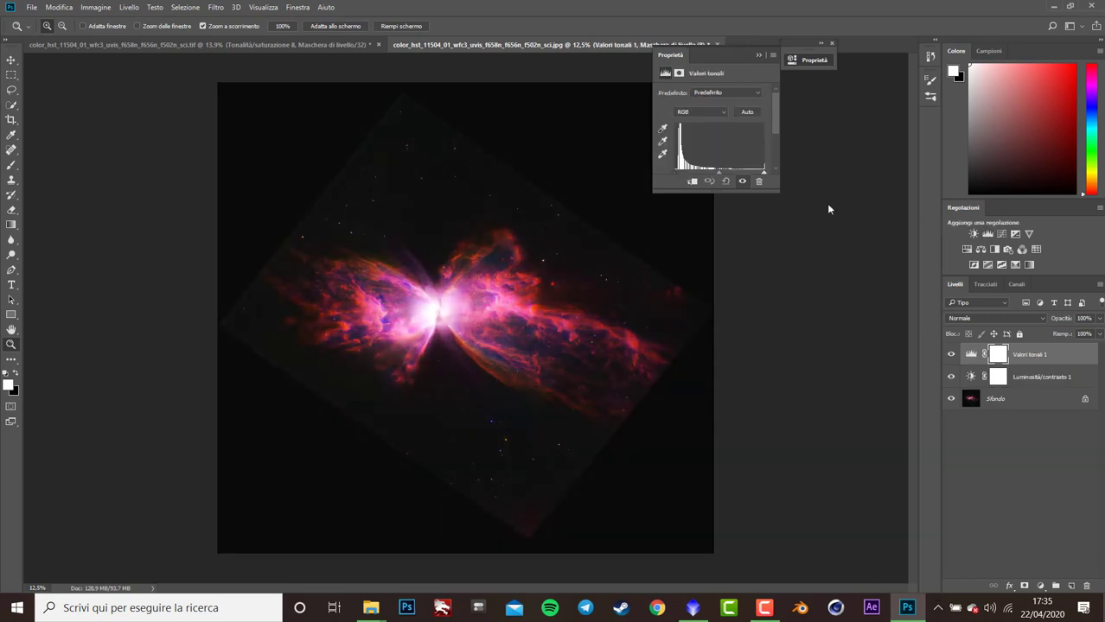
{"action": "left_click", "coordinate": [1029, 233]}
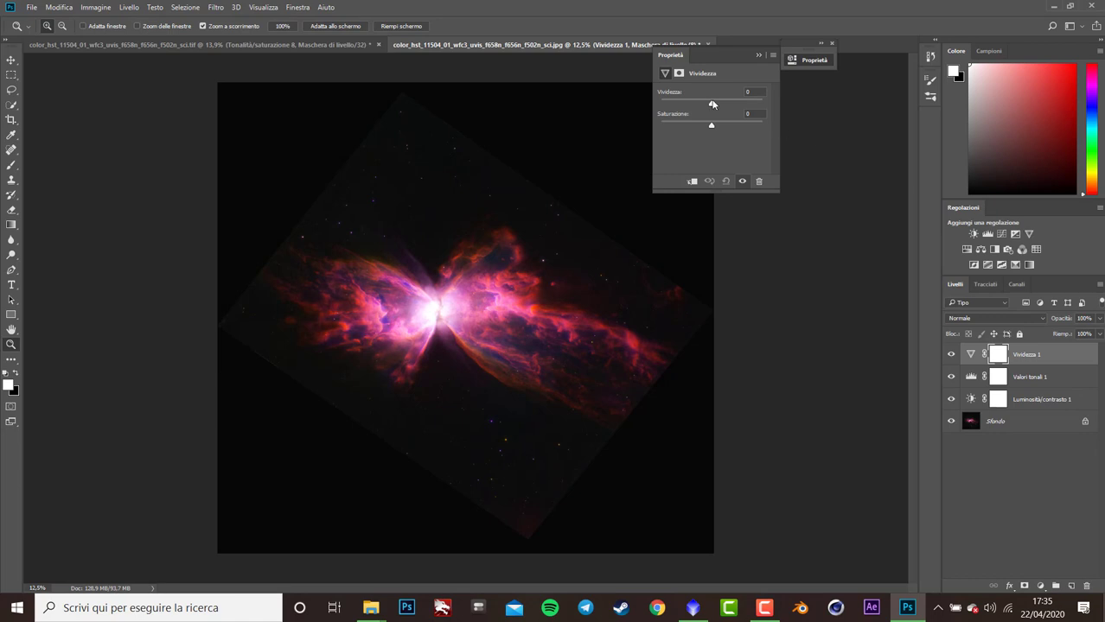
{"action": "left_click_drag", "start_coordinate": [712, 103], "coordinate": [709, 129]}
{"action": "left_click", "coordinate": [758, 54]}
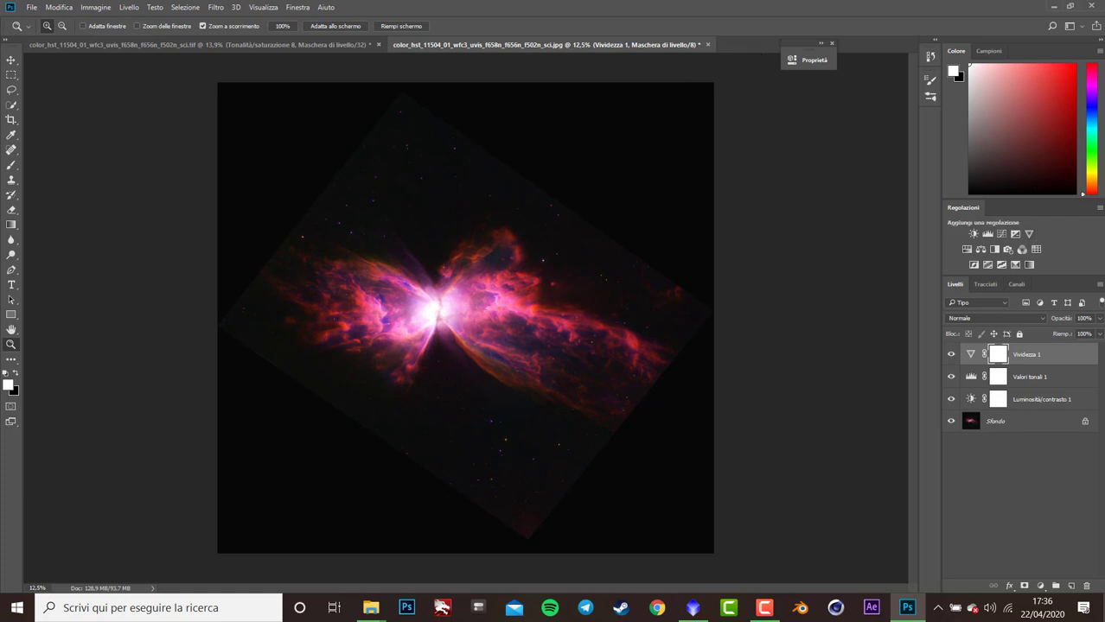
- Try a Threshold adjustment layer above the Vibrance layer and delete it
{"action": "key", "text": "F10"}
{"action": "left_click", "coordinate": [817, 58]}
{"action": "left_click", "coordinate": [1000, 266]}
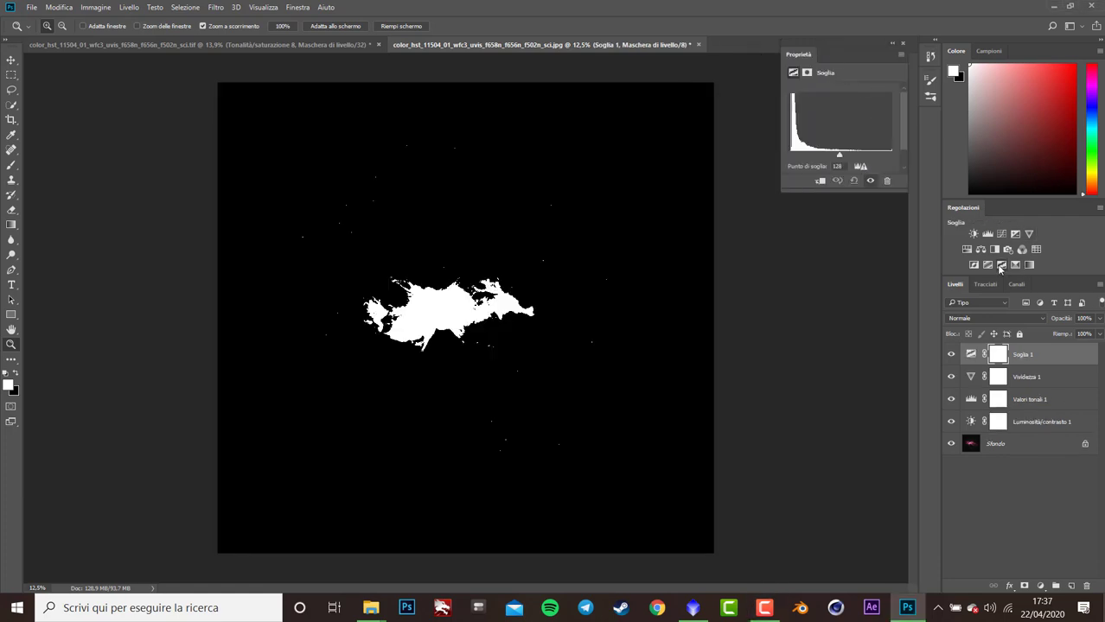
{"action": "right_click", "coordinate": [1012, 355]}
{"action": "left_click", "coordinate": [702, 159]}
{"action": "left_click", "coordinate": [493, 230]}
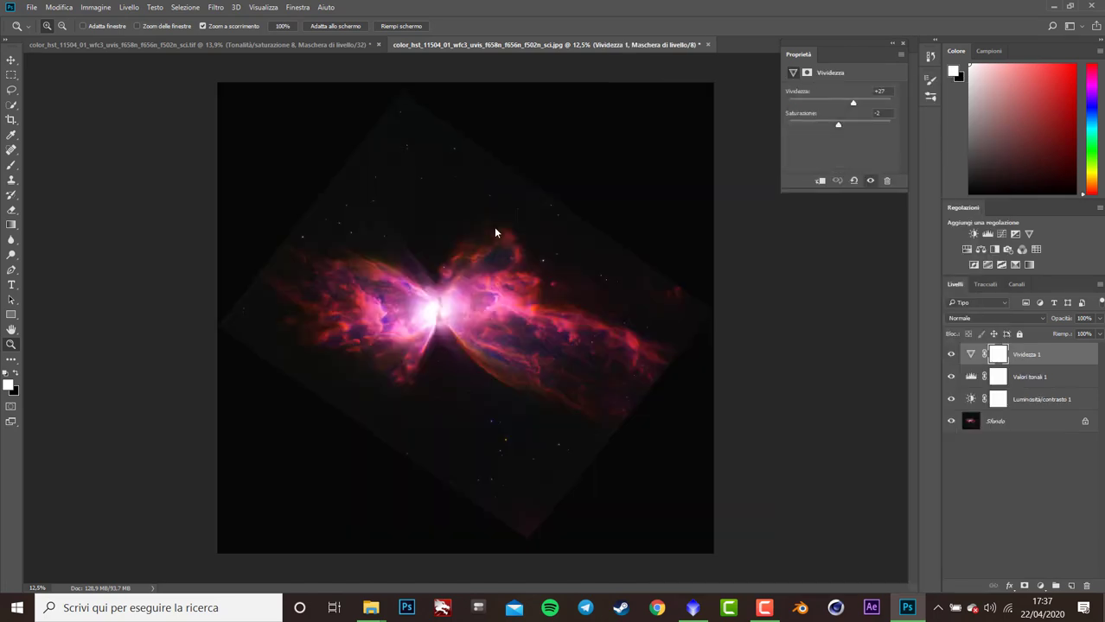
- Add a Selective Color layer that raises cyan and sets black to +22% for the Rossi range
{"action": "left_click", "coordinate": [1019, 266]}
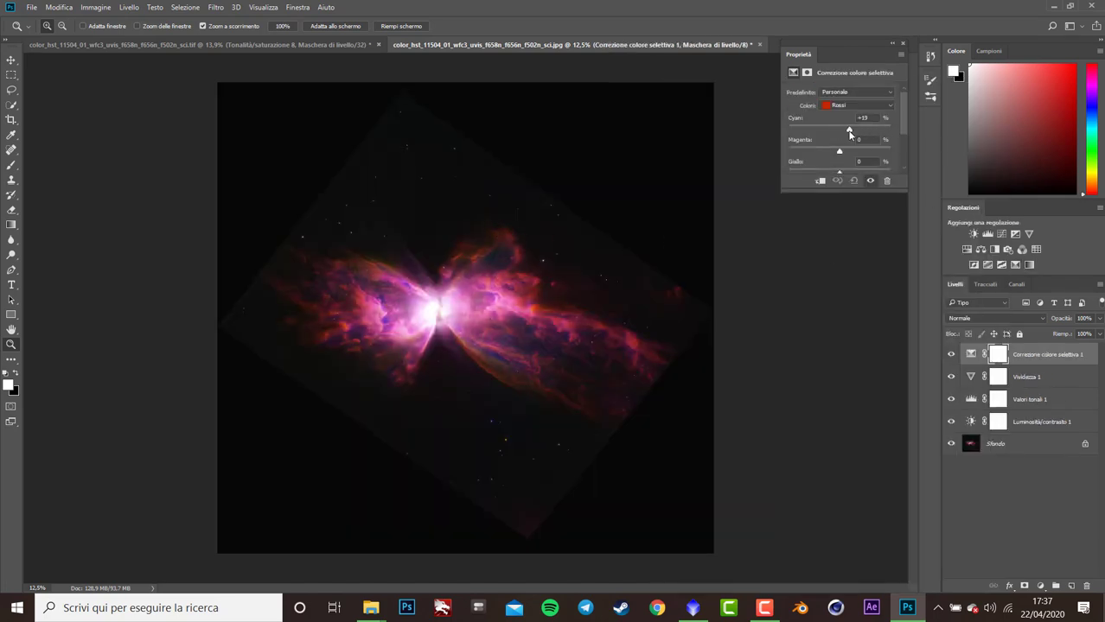
{"action": "scroll", "coordinate": [902, 149], "scroll_direction": "down", "scroll_amount": 2}
{"action": "left_click_drag", "start_coordinate": [839, 149], "coordinate": [850, 152]}
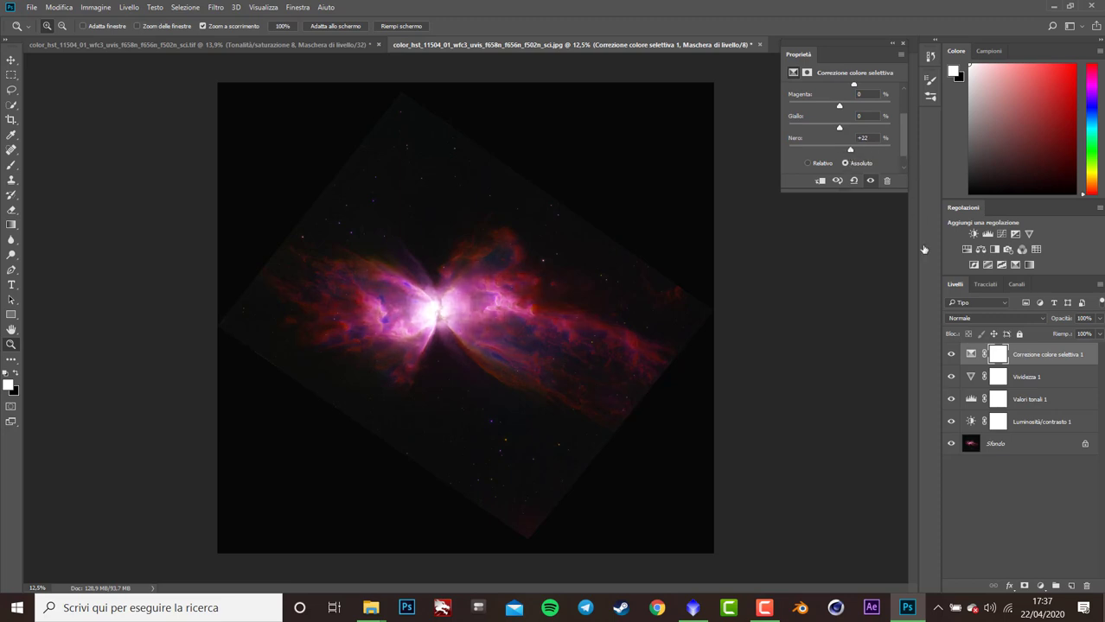
- Toggle the visibility of the adjustment layers to compare the image with and without the corrections
{"action": "left_click", "coordinate": [951, 421]}
{"action": "left_click", "coordinate": [951, 355]}
{"action": "left_click", "coordinate": [951, 356]}
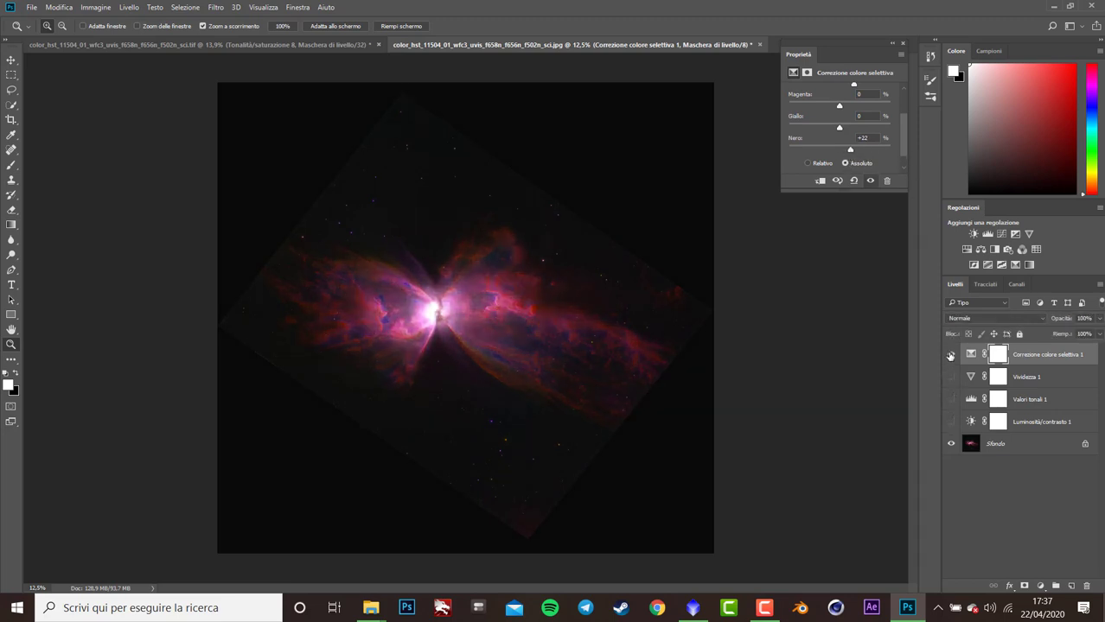
{"action": "left_click", "coordinate": [951, 355]}
{"action": "left_click", "coordinate": [951, 355]}
{"action": "left_click", "coordinate": [951, 356]}
{"action": "left_click", "coordinate": [951, 355]}
{"action": "left_click", "coordinate": [951, 355]}
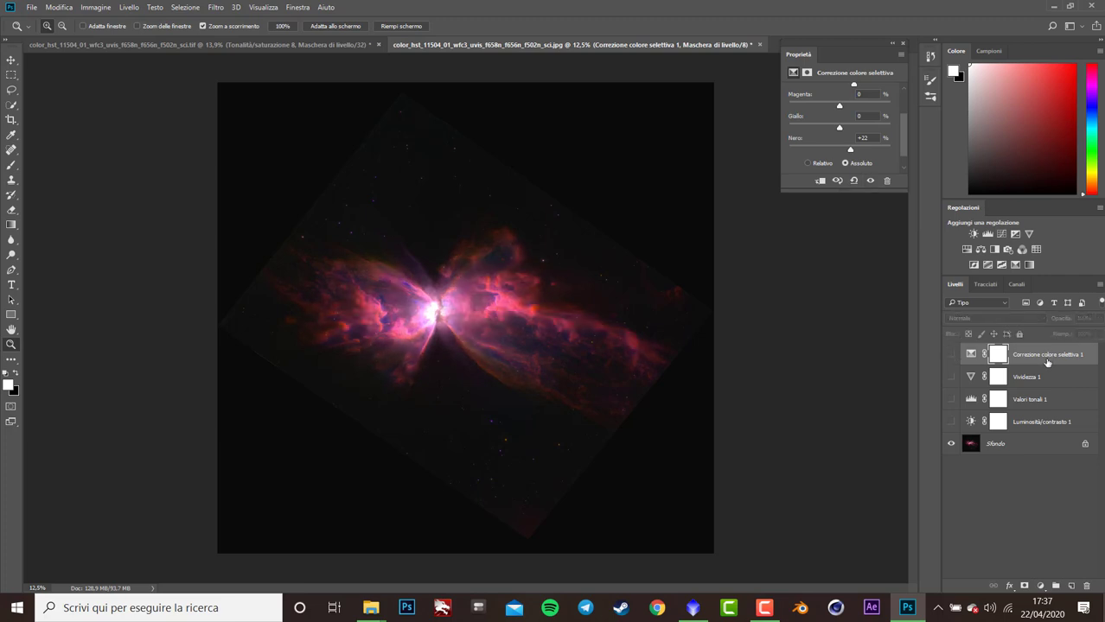
- Delete the Selective Color layer and make the Brightness/Contrast layer visible
{"action": "right_click", "coordinate": [1046, 363]}
{"action": "left_click", "coordinate": [740, 161]}
{"action": "key", "text": "Return"}
{"action": "left_click", "coordinate": [951, 377]}
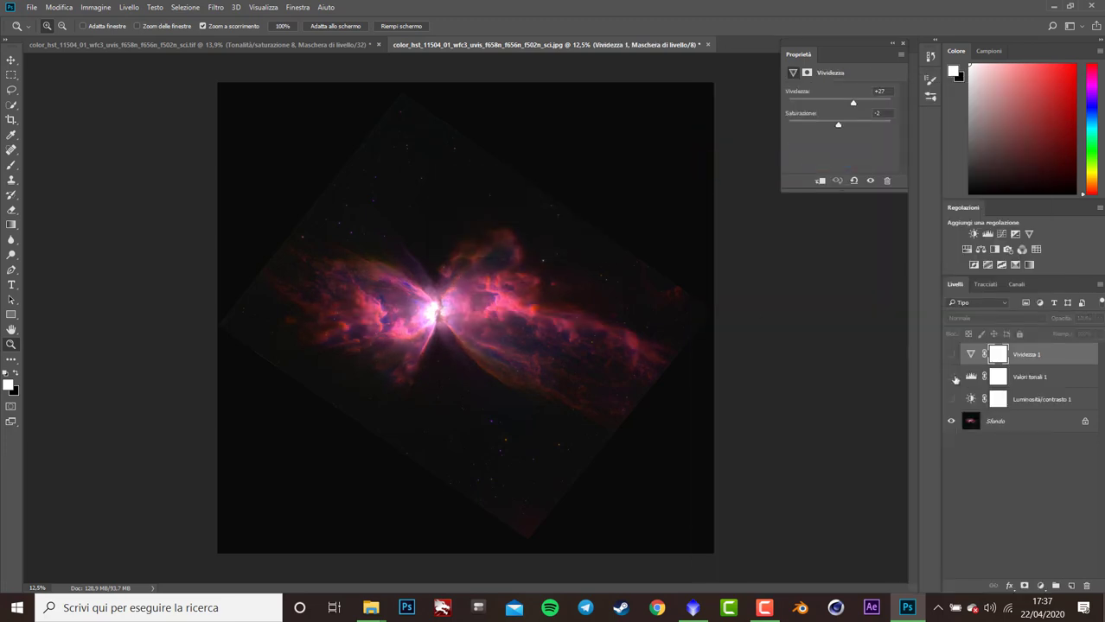
{"action": "left_click", "coordinate": [951, 389]}
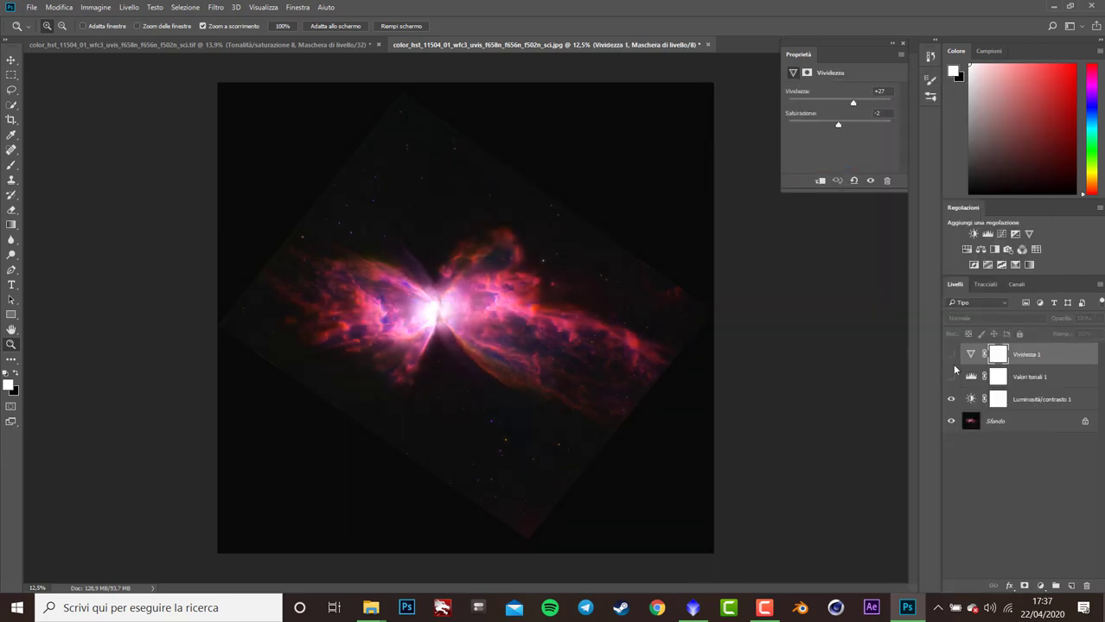
- Add a Selective Color adjustment layer and set magenta to -9% and black to -11% for the Neutri range
{"action": "left_click", "coordinate": [1029, 264]}
{"action": "left_click", "coordinate": [860, 105]}
{"action": "left_click", "coordinate": [844, 183]}
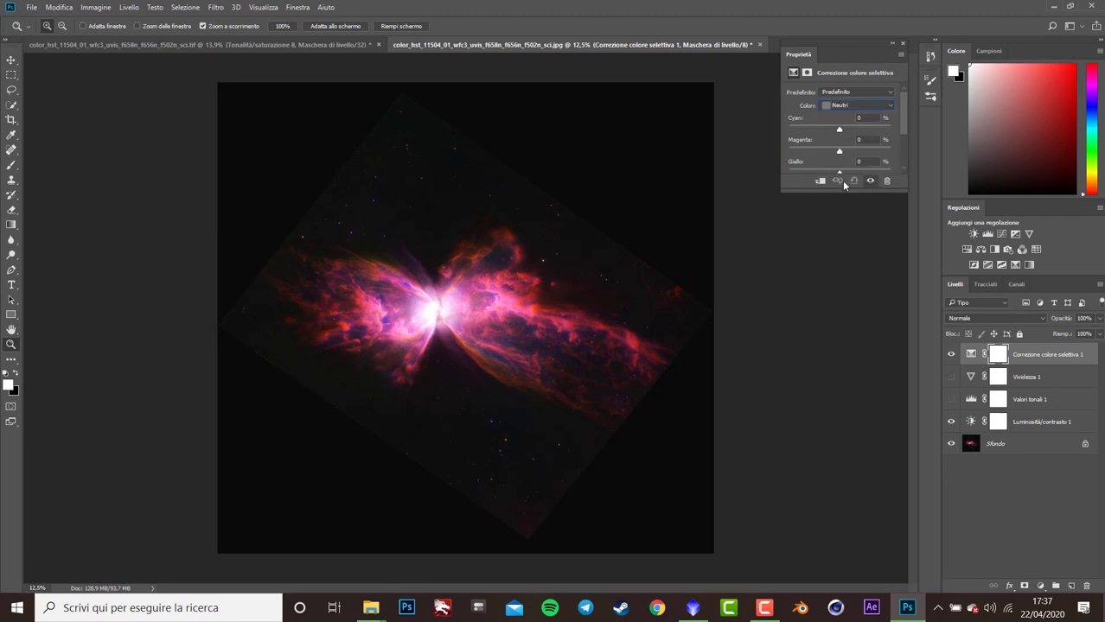
{"action": "mouse_move", "coordinate": [840, 152]}
{"action": "left_mouse_down"}
{"action": "mouse_move", "coordinate": [888, 152]}
{"action": "mouse_move", "coordinate": [818, 153]}
{"action": "mouse_move", "coordinate": [834, 153]}
{"action": "mouse_move", "coordinate": [833, 170]}
{"action": "left_mouse_up"}
{"action": "scroll", "coordinate": [893, 127], "scroll_direction": "down", "scroll_amount": 2}
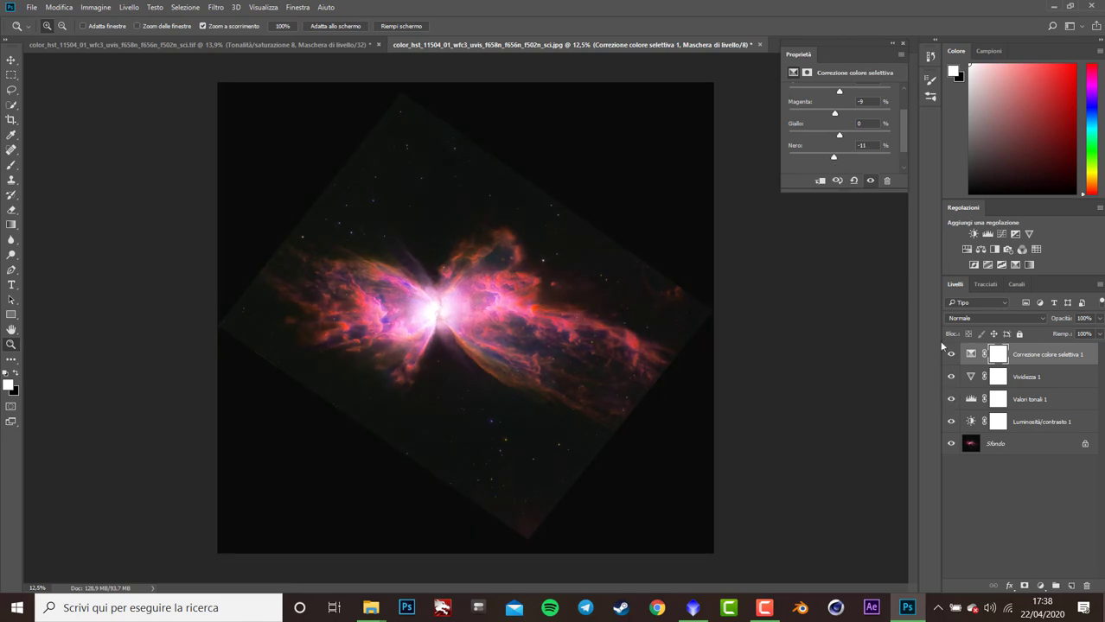
{"action": "left_click", "coordinate": [893, 42]}
- Add a second Selective Color adjustment layer, choose its colour range and slightly reduce the black component
{"action": "left_click", "coordinate": [1015, 264]}
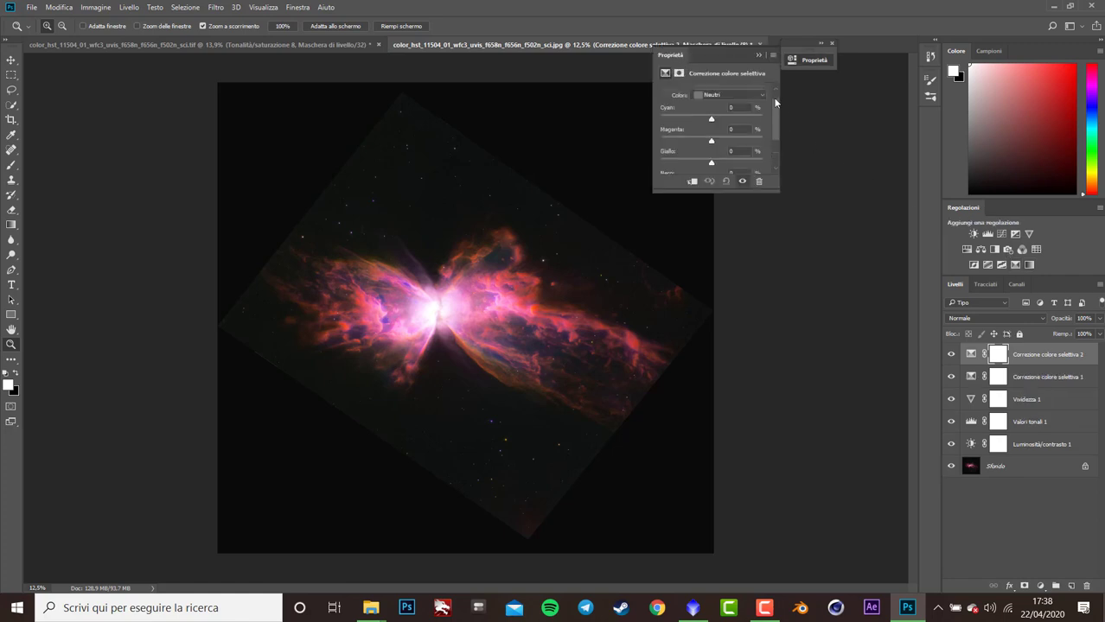
{"action": "scroll", "coordinate": [774, 103], "scroll_direction": "up", "scroll_amount": 1}
{"action": "left_click", "coordinate": [731, 106]}
{"action": "left_click", "coordinate": [722, 115]}
{"action": "scroll", "coordinate": [731, 137], "scroll_direction": "down", "scroll_amount": 2}
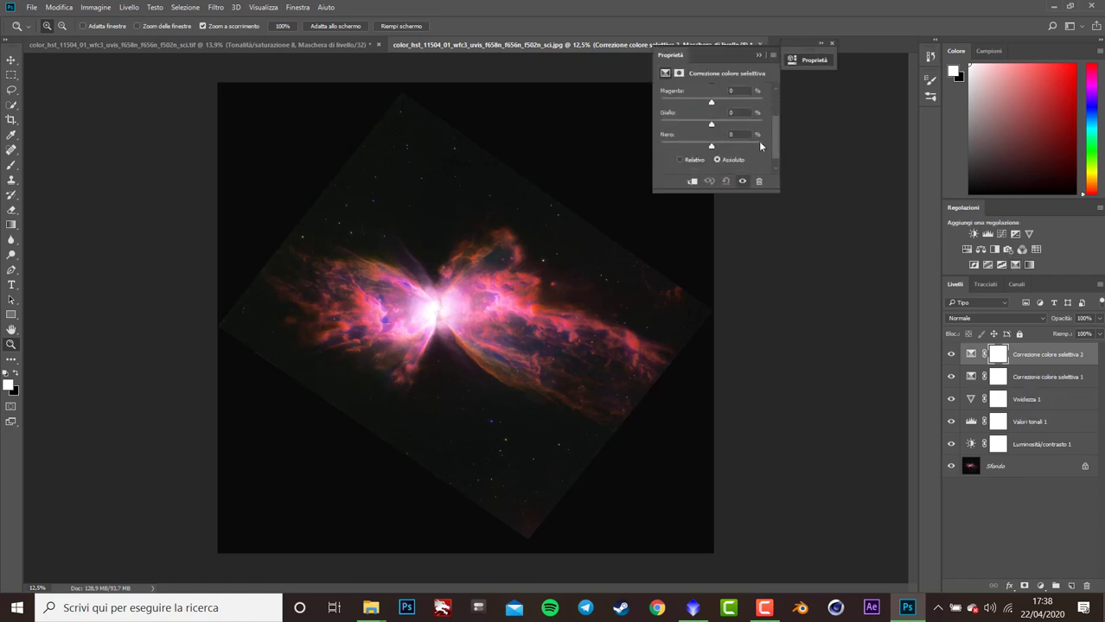
{"action": "left_click_drag", "start_coordinate": [712, 147], "coordinate": [707, 147]}
- Add a third Selective Color adjustment layer, switch from Rossi to another colour range and adjust its magenta component
{"action": "left_click", "coordinate": [1015, 265]}
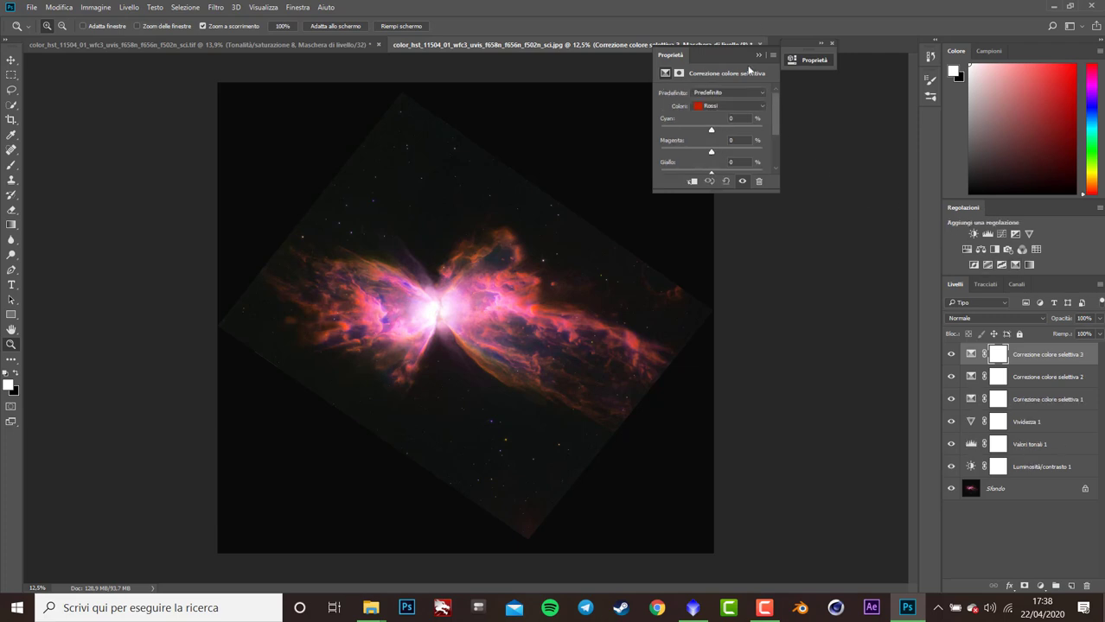
{"action": "left_click", "coordinate": [730, 105]}
{"action": "left_click", "coordinate": [723, 162]}
{"action": "left_click_drag", "start_coordinate": [711, 152], "coordinate": [740, 106]}
{"action": "scroll", "coordinate": [775, 147], "scroll_direction": "down", "scroll_amount": 2}
- Add a Curves adjustment layer above the Selective Color layers and pull the curve slightly down
{"action": "left_click", "coordinate": [1001, 234]}
{"action": "left_click_drag", "start_coordinate": [705, 141], "coordinate": [703, 147]}
{"action": "left_click", "coordinate": [758, 55]}
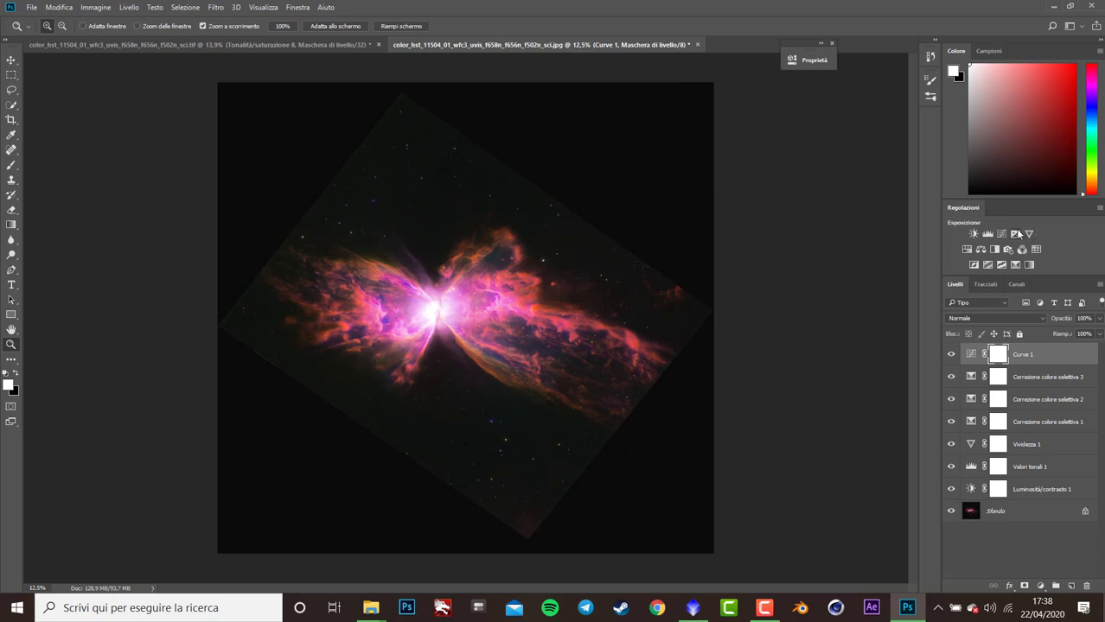
- Add a Color Balance layer, shift the midtones toward cyan and adjust their magenta-green balance
{"action": "left_click", "coordinate": [981, 250]}
{"action": "mouse_move", "coordinate": [697, 118]}
{"action": "left_mouse_down"}
{"action": "mouse_move", "coordinate": [719, 120]}
{"action": "mouse_move", "coordinate": [705, 121]}
{"action": "left_mouse_up"}
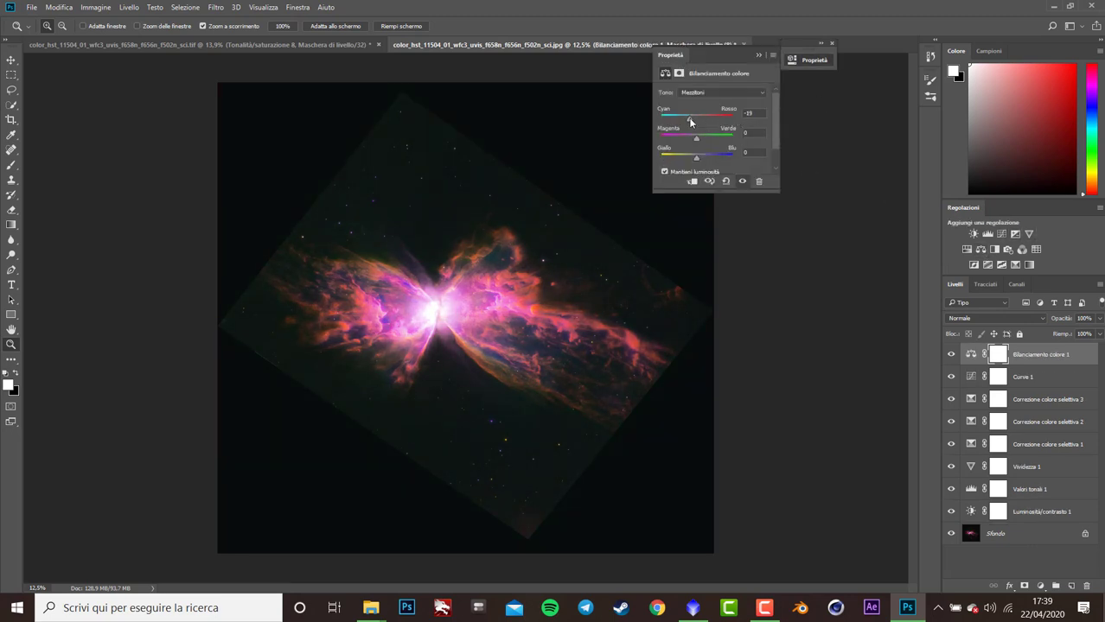
{"action": "left_click_drag", "start_coordinate": [697, 137], "coordinate": [699, 163]}
{"action": "left_click", "coordinate": [758, 55]}
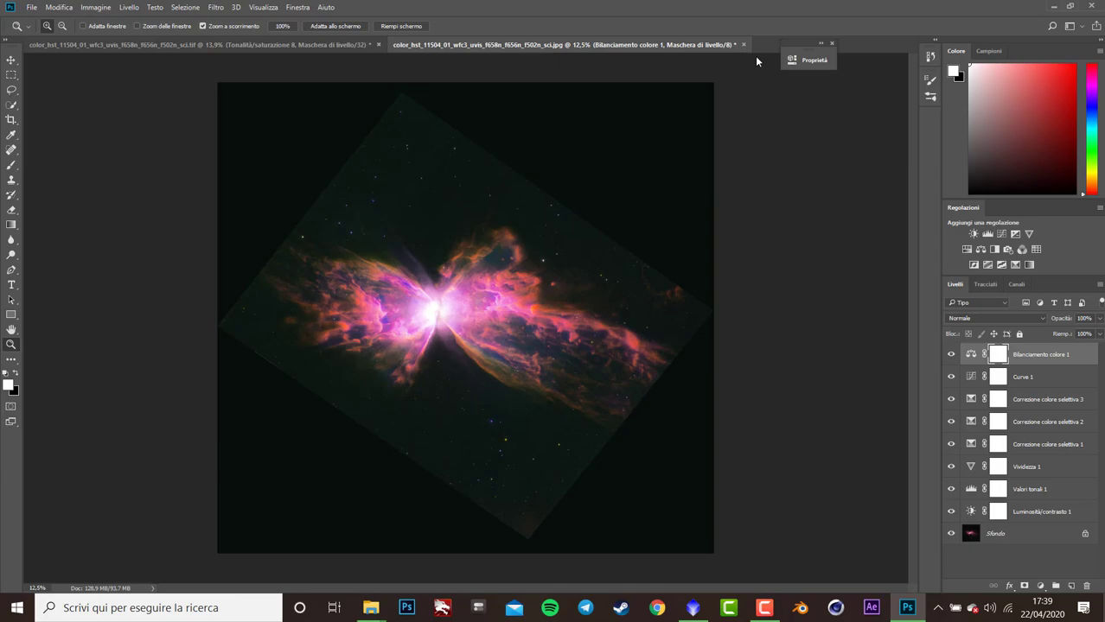
- Add a second Vibrance adjustment layer on top of the stack and set its vibrance to +3
{"action": "left_click", "coordinate": [1029, 234]}
{"action": "left_click_drag", "start_coordinate": [712, 102], "coordinate": [760, 103]}
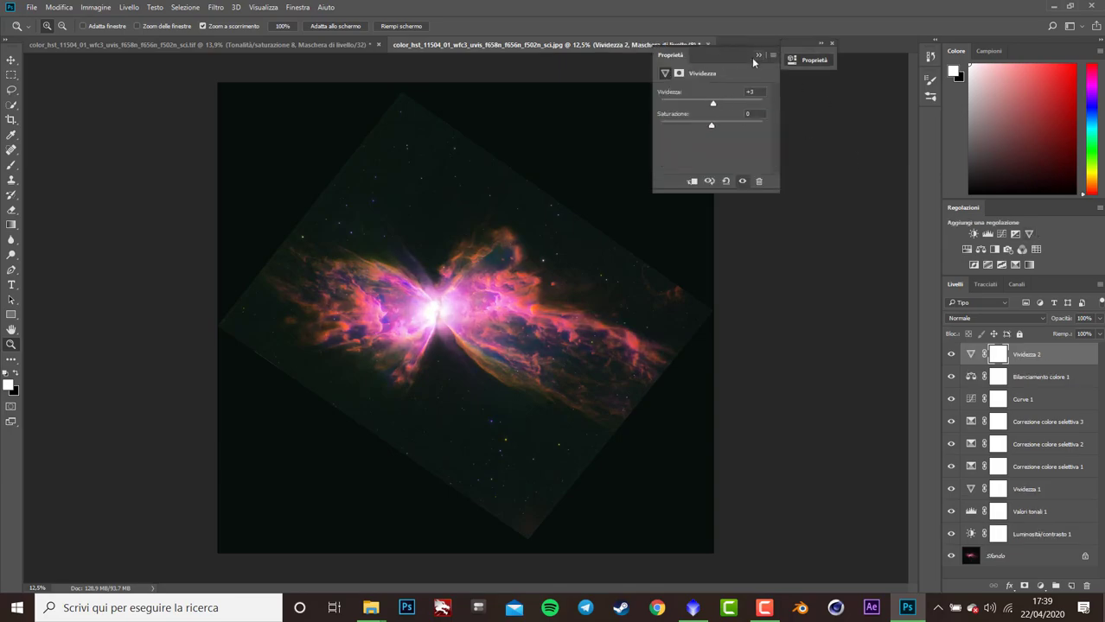